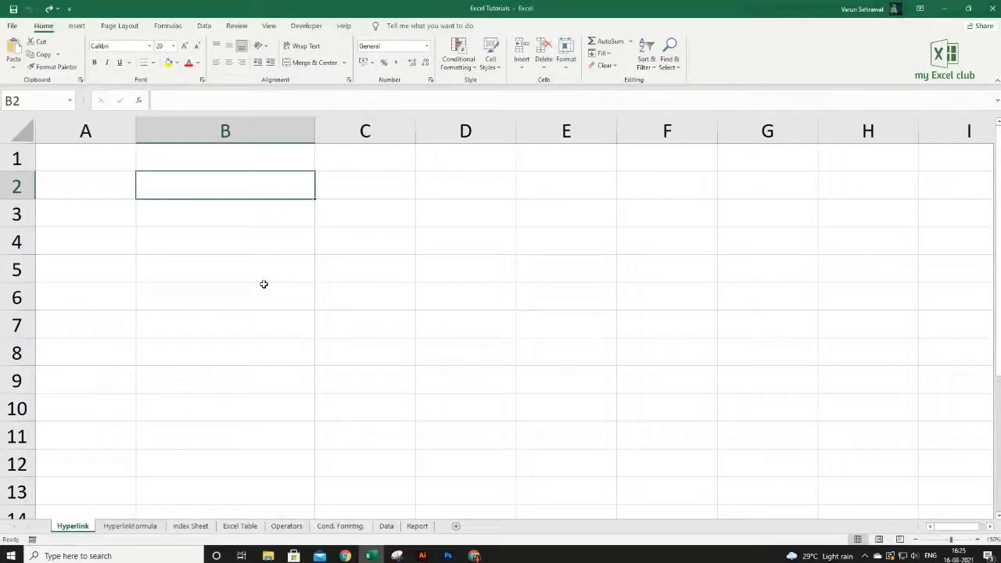
double_click(256, 189)
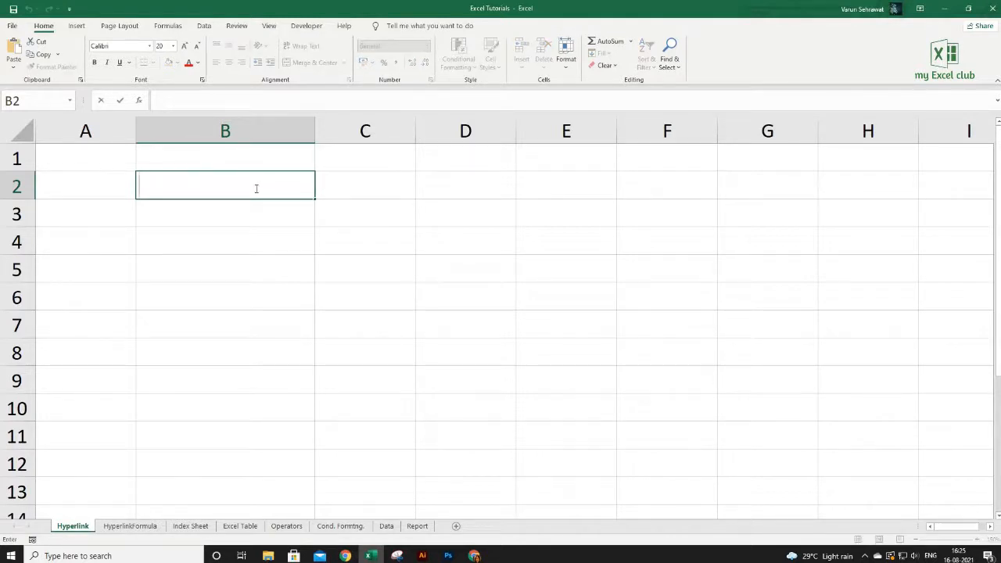
type("https://myexcelclub.com/top-50-excel-shortcut-keys/")
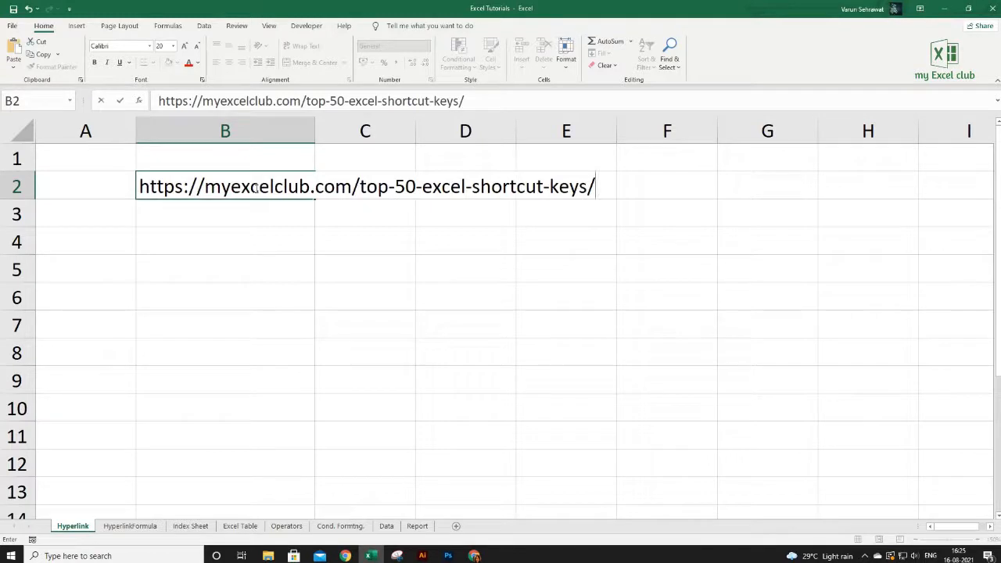
key("Return")
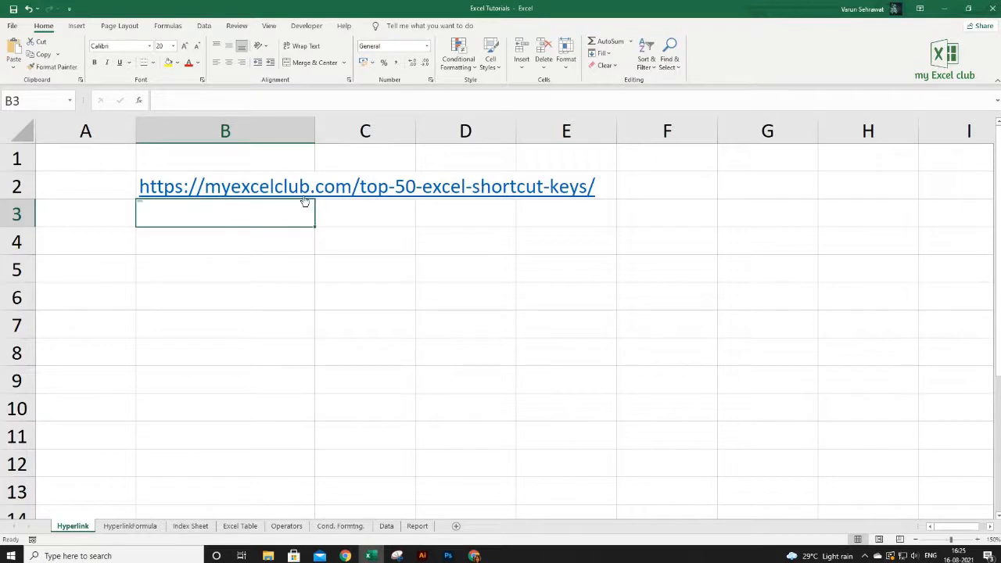
left_click(302, 189)
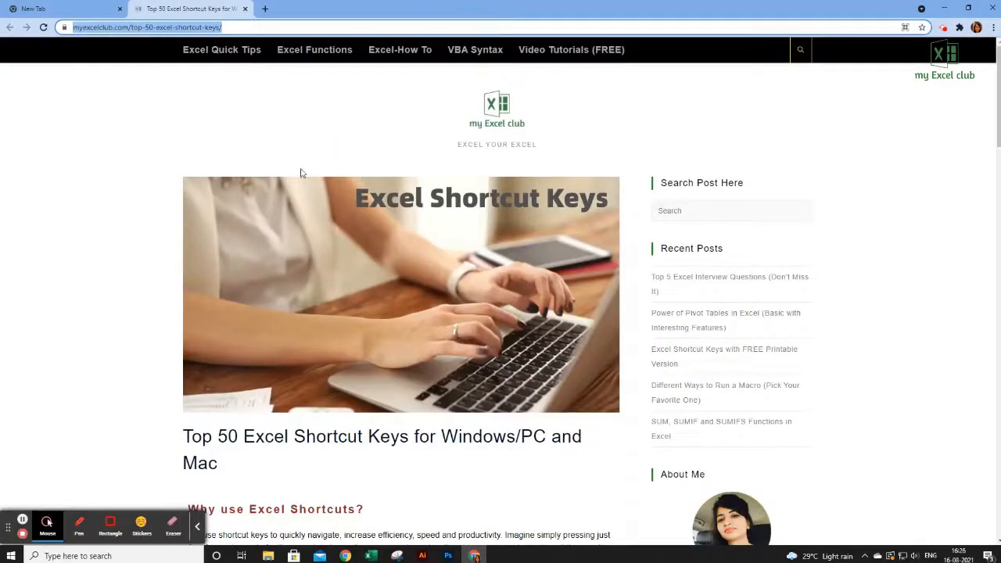
left_click(371, 555)
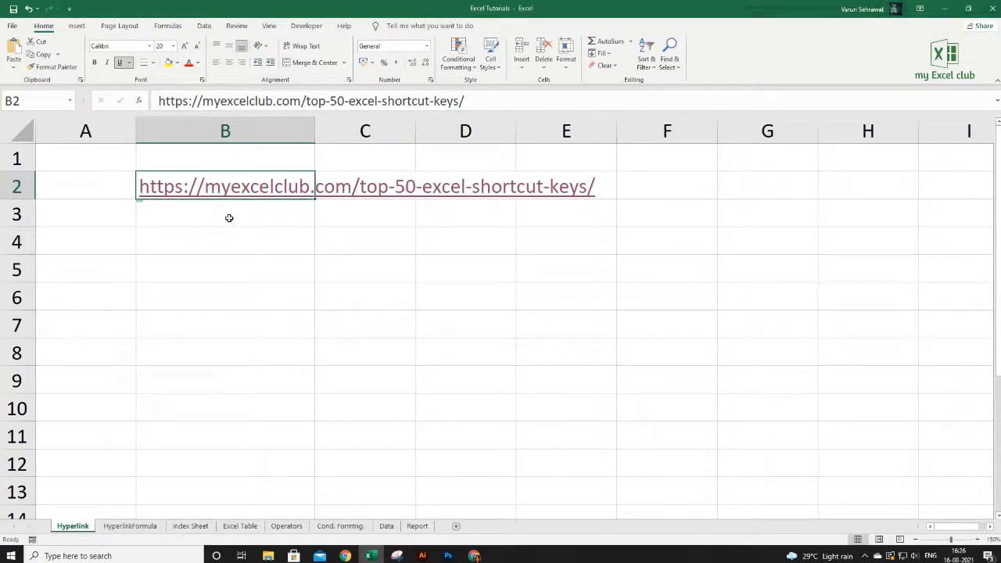
Step: Edit the hyperlink in B2 so its display text reads "Excel Shortcut Keys"
right_click(292, 185)
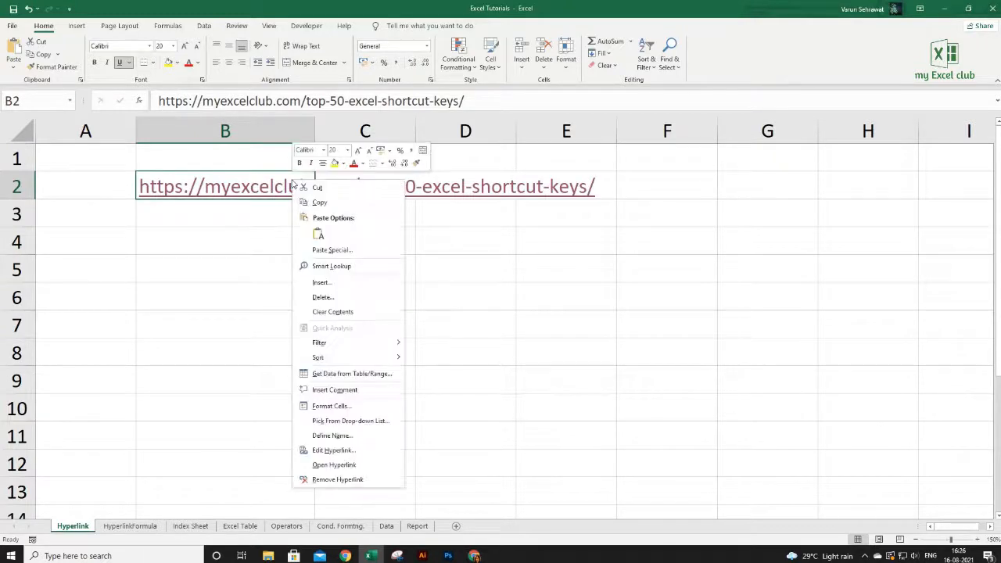
left_click(332, 451)
left_click_drag(331, 358, 356, 228)
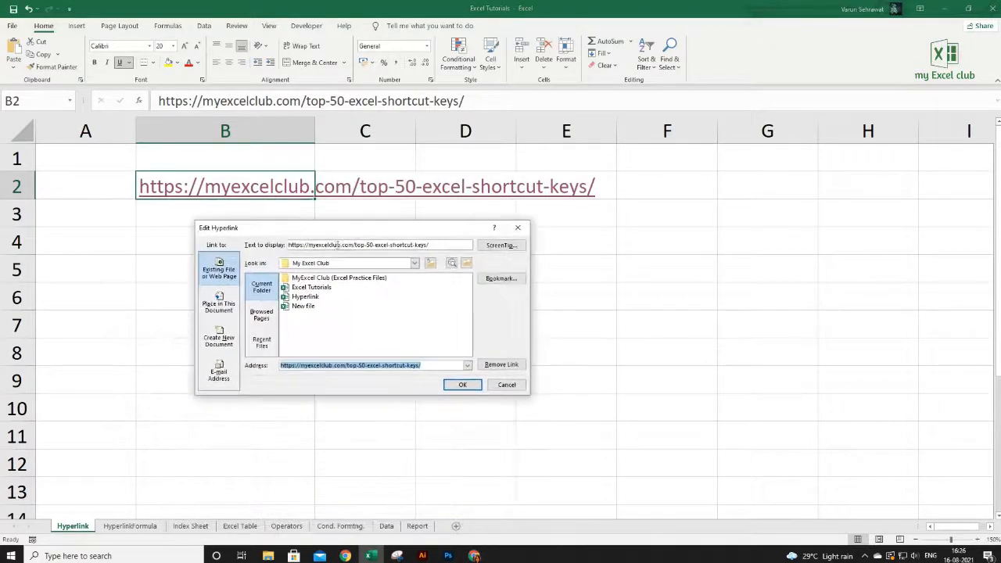
triple_click(336, 244)
type("Excel Shortcut Keys")
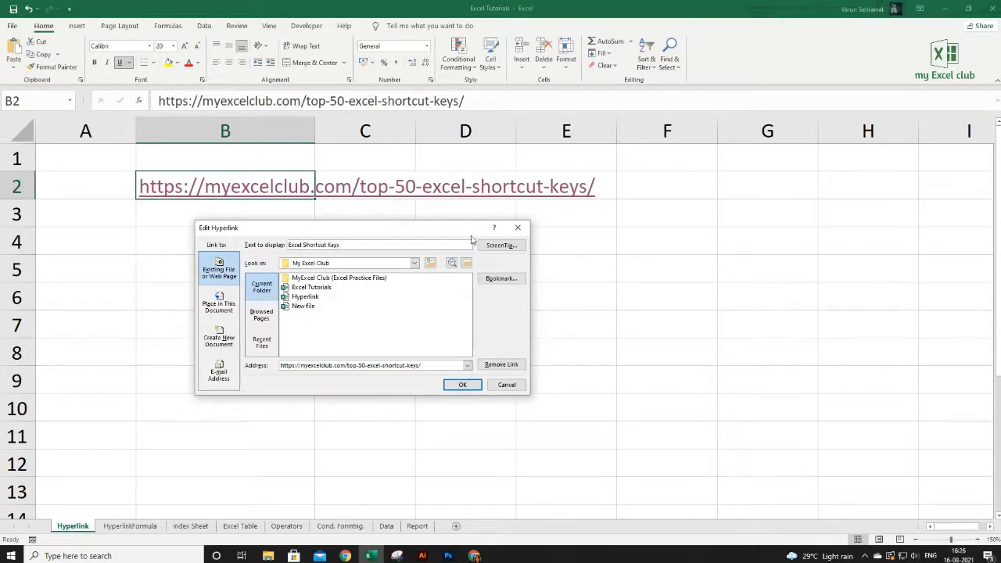
Step: Give the B2 hyperlink the ScreenTip "Click to learn more", apply the changes and test the link
left_click(498, 245)
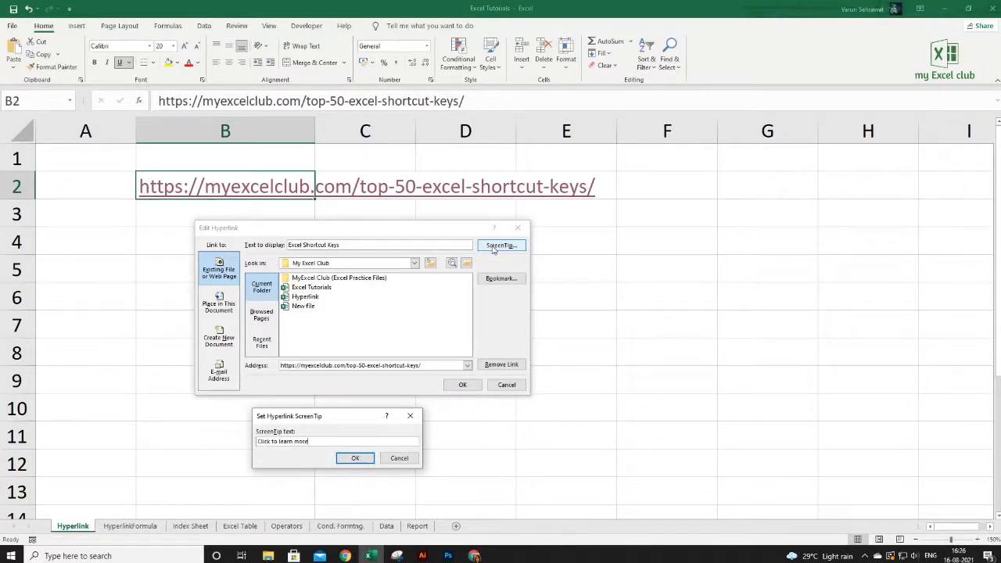
left_click(355, 457)
left_click(462, 383)
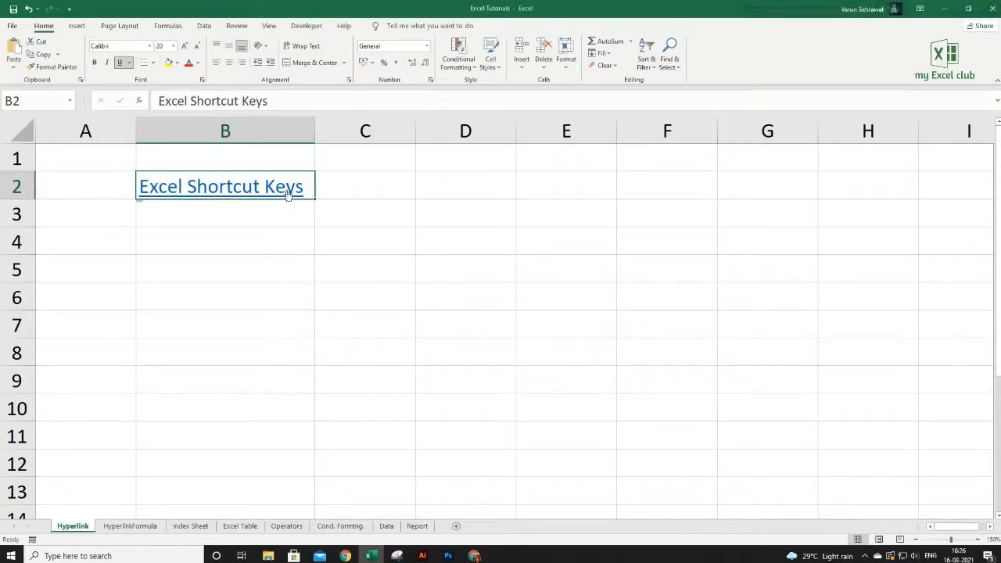
mouse_move(279, 192)
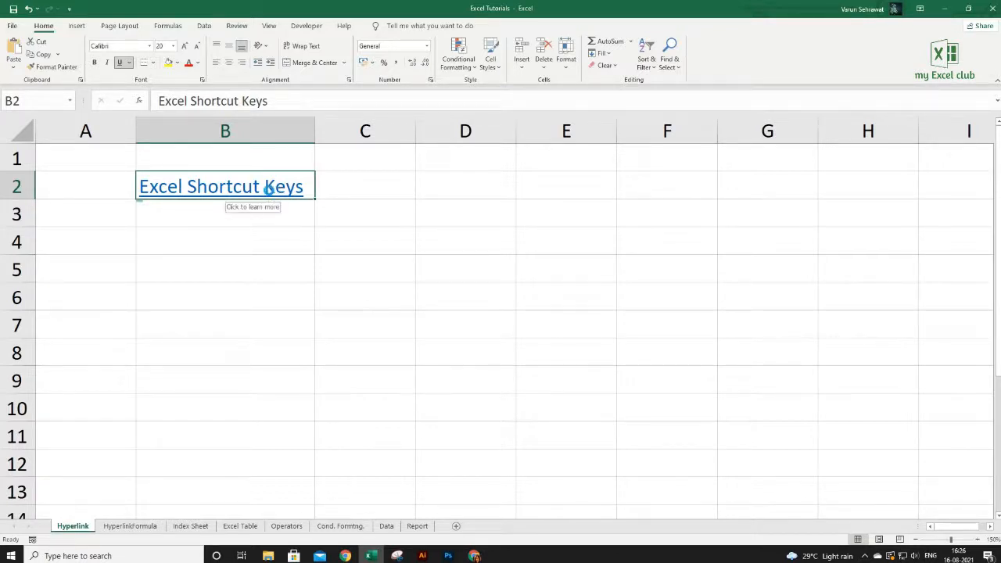
left_click(268, 190)
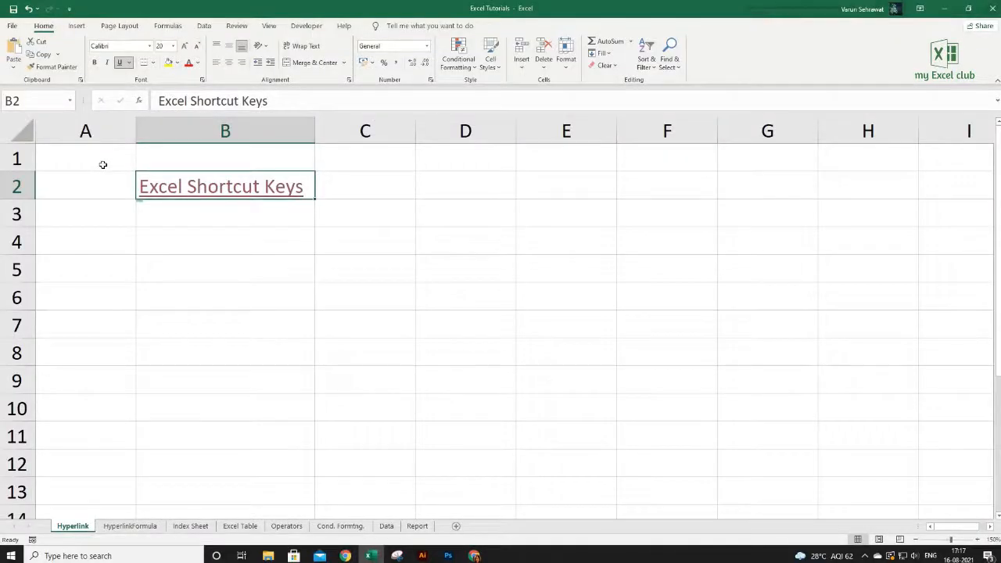
Step: Insert a rounded rectangle about 3.63 cm wide and 0.9 cm high in column B at row 4
left_click(76, 25)
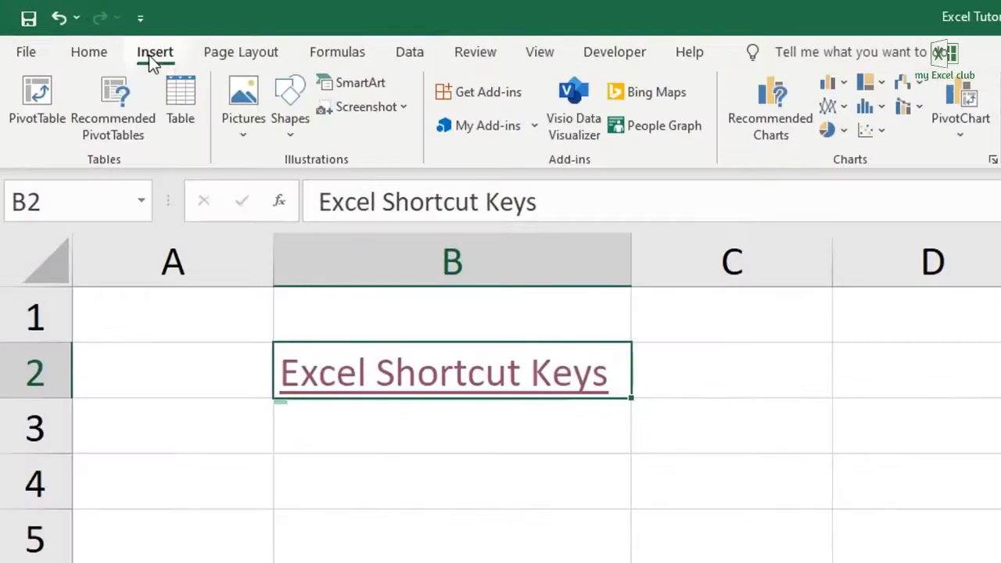
left_click(300, 129)
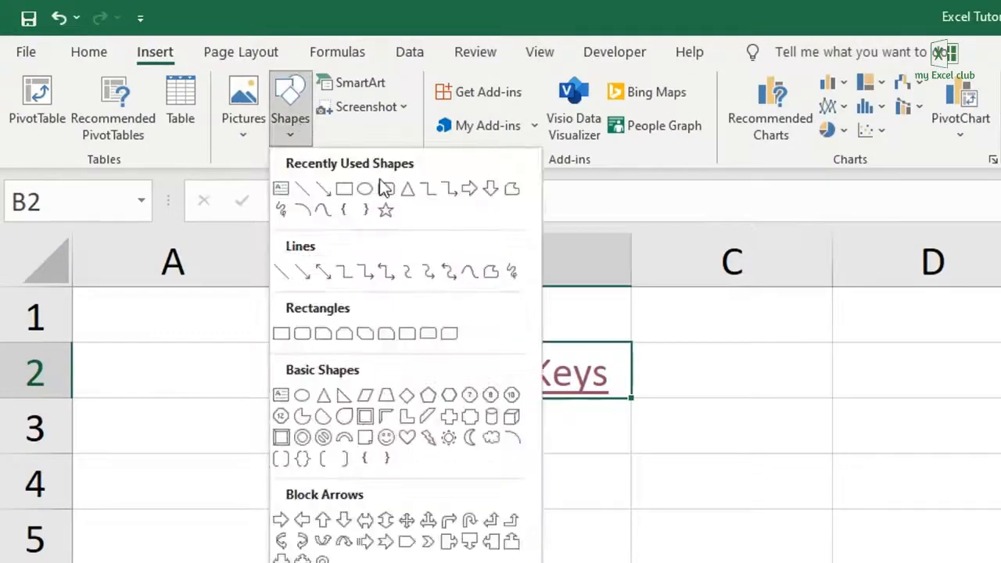
left_click(384, 193)
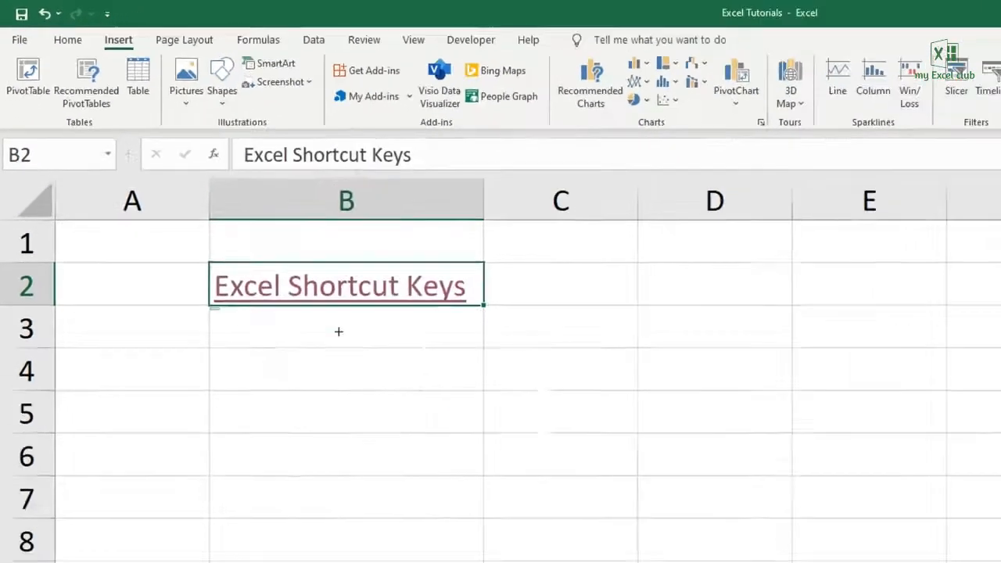
left_click_drag(236, 348, 402, 387)
left_click_drag(262, 253, 261, 253)
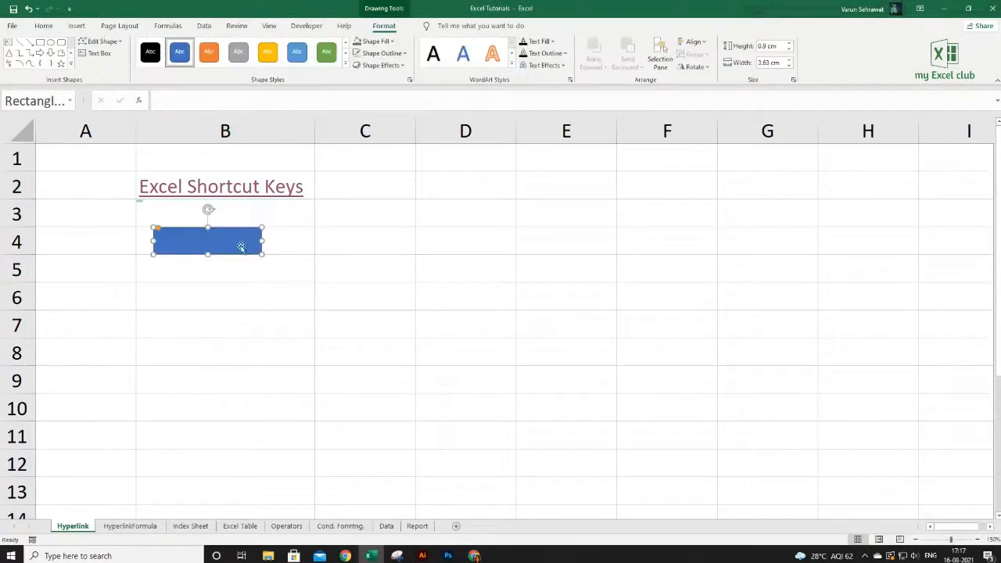
Step: Fill the rounded rectangle with dark green
right_click(240, 245)
left_click(278, 226)
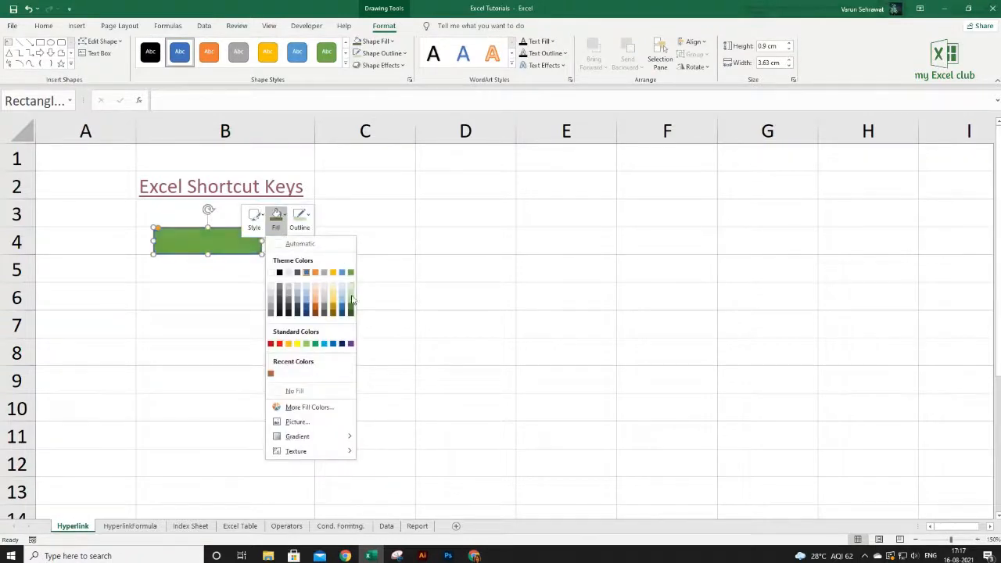
left_click(339, 299)
Step: Give the green rectangle a raised look by setting a top bevel width in its 3-D format
right_click(218, 240)
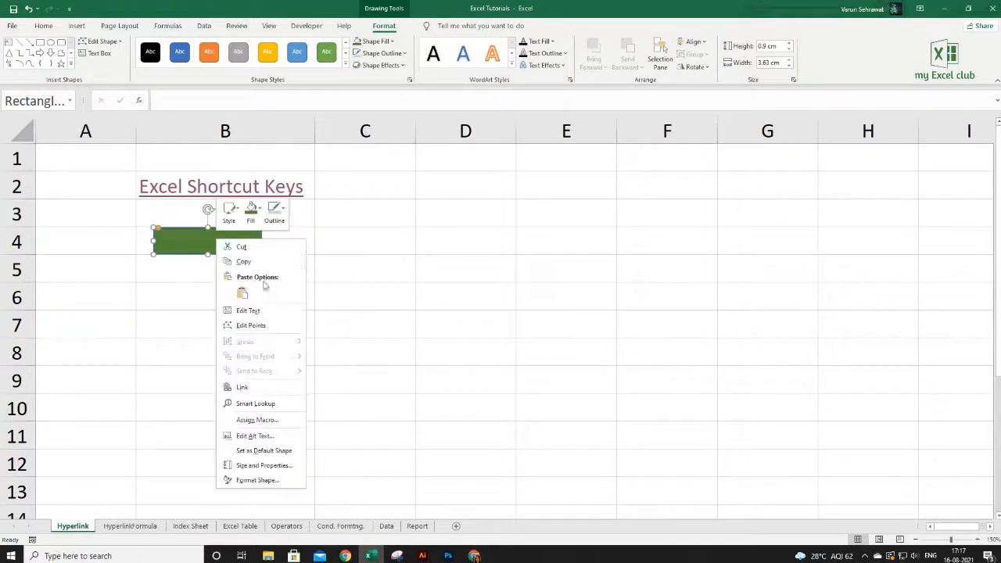
left_click(252, 478)
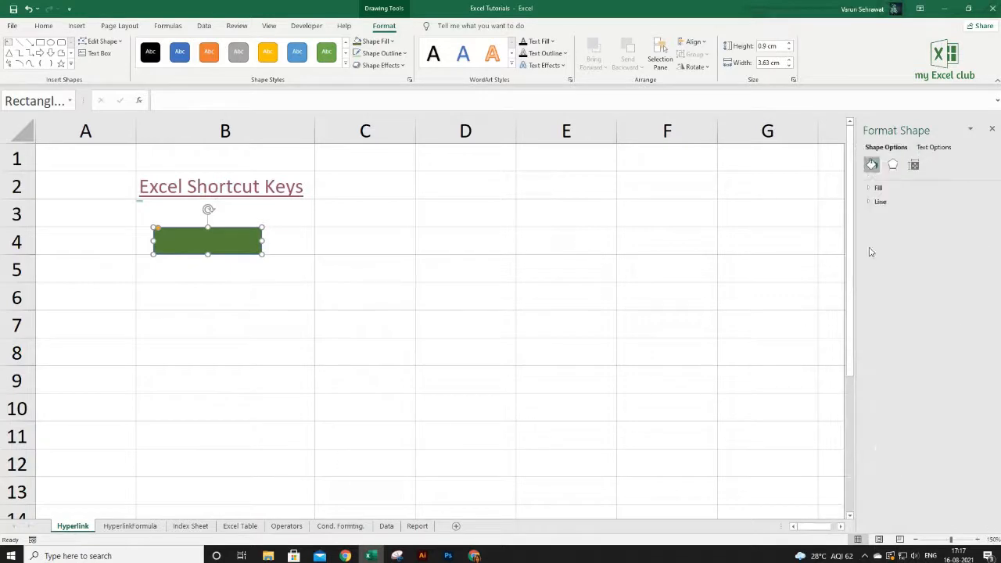
left_click(893, 167)
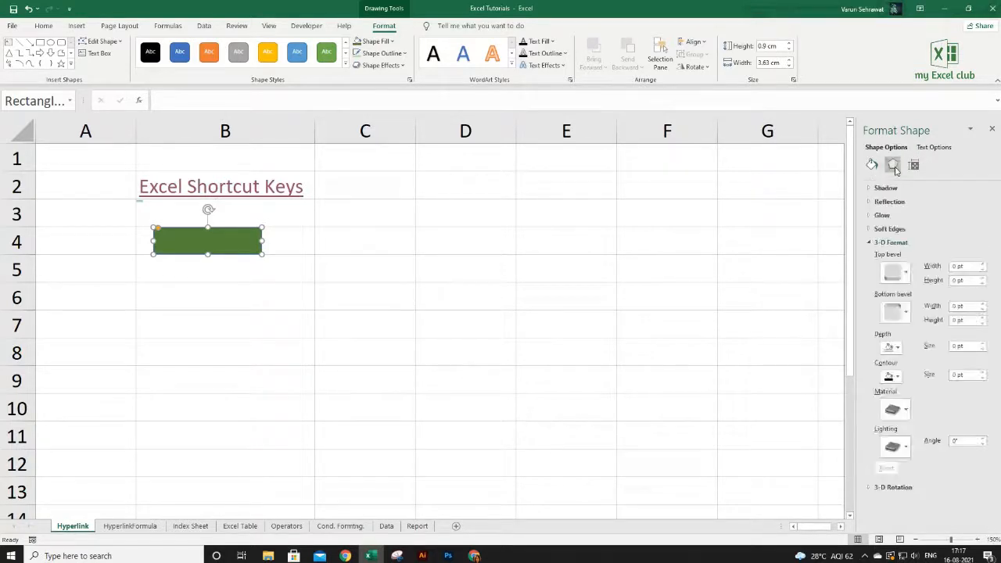
left_click(957, 267)
key("Return")
left_click(992, 131)
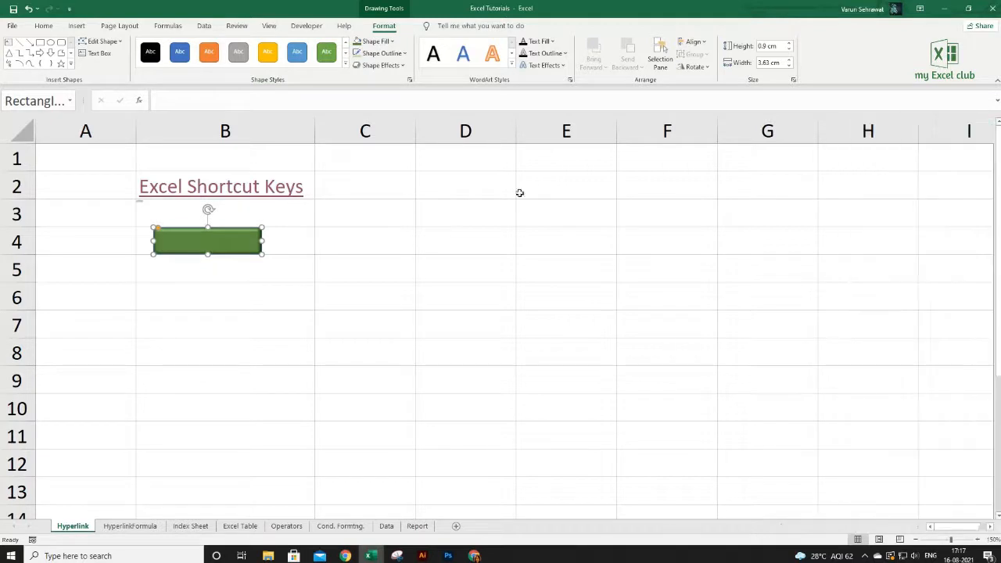
Step: Add the text "Open Existing File" to the green shape
right_click(246, 239)
left_click(274, 309)
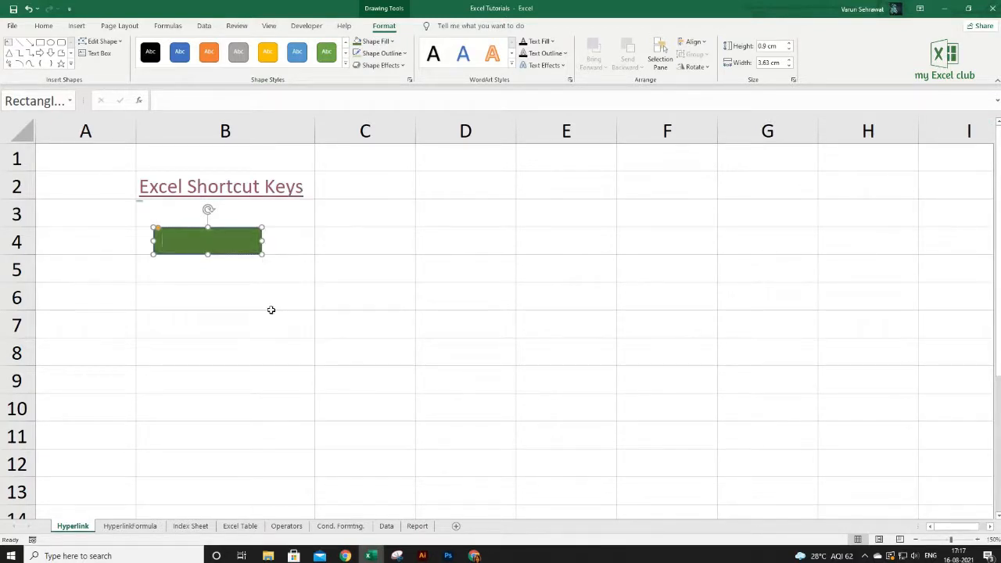
type("Open Existing File")
left_click(261, 296)
Step: Link the "Open Existing File" shape to the existing workbook New file.xlsx in the My Excel Club folder
left_click(236, 249)
right_click(236, 249)
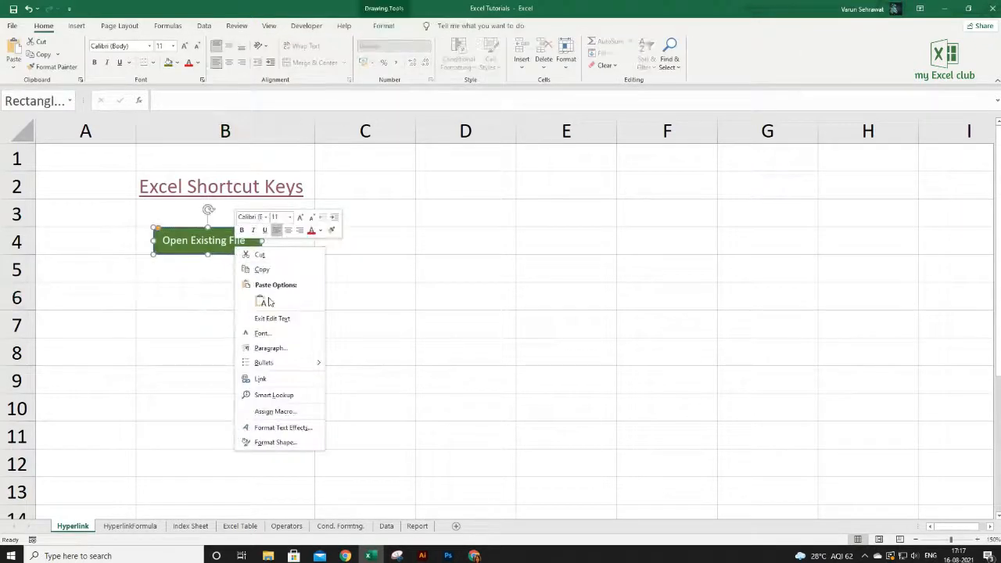
left_click(260, 379)
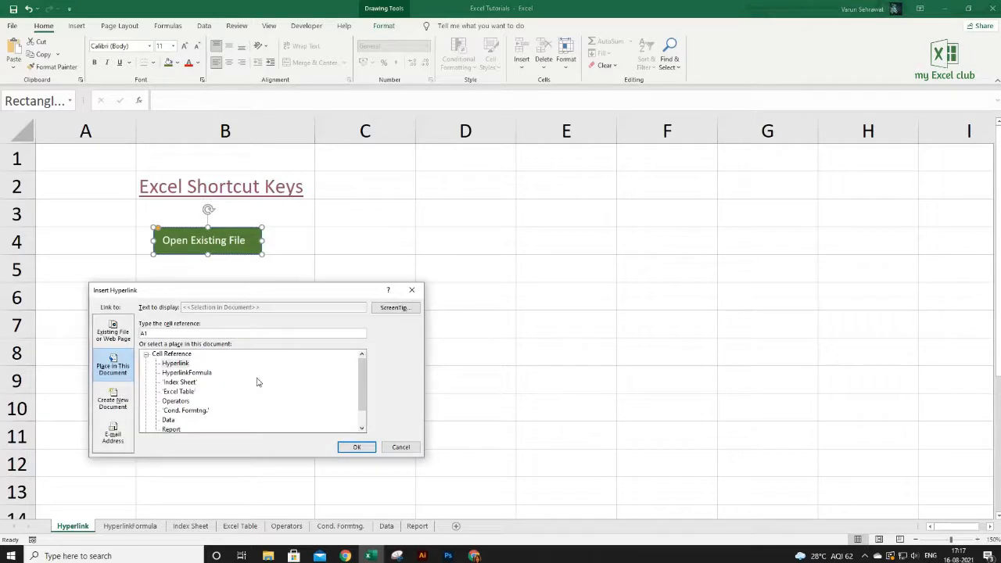
left_click_drag(285, 297, 499, 196)
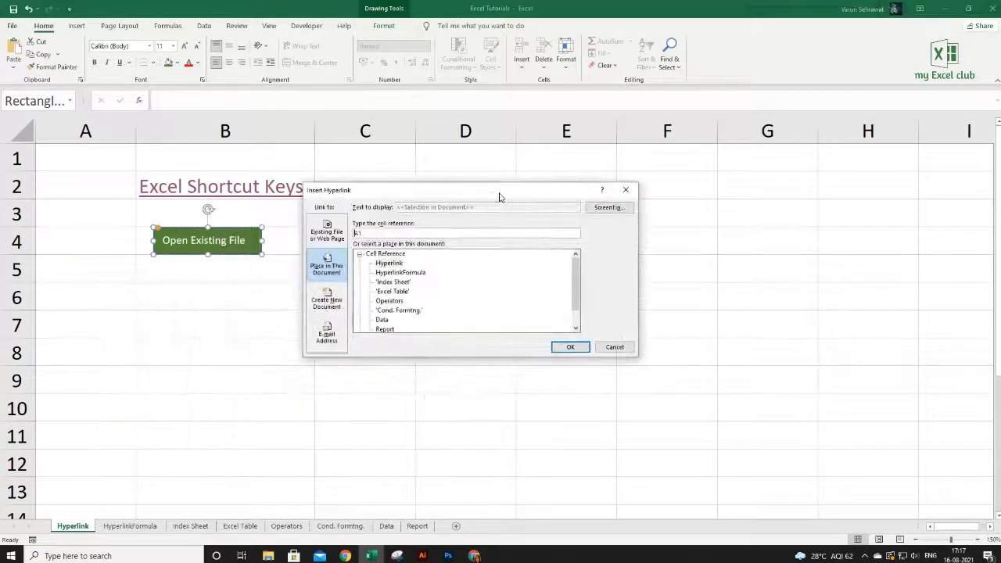
left_click(328, 232)
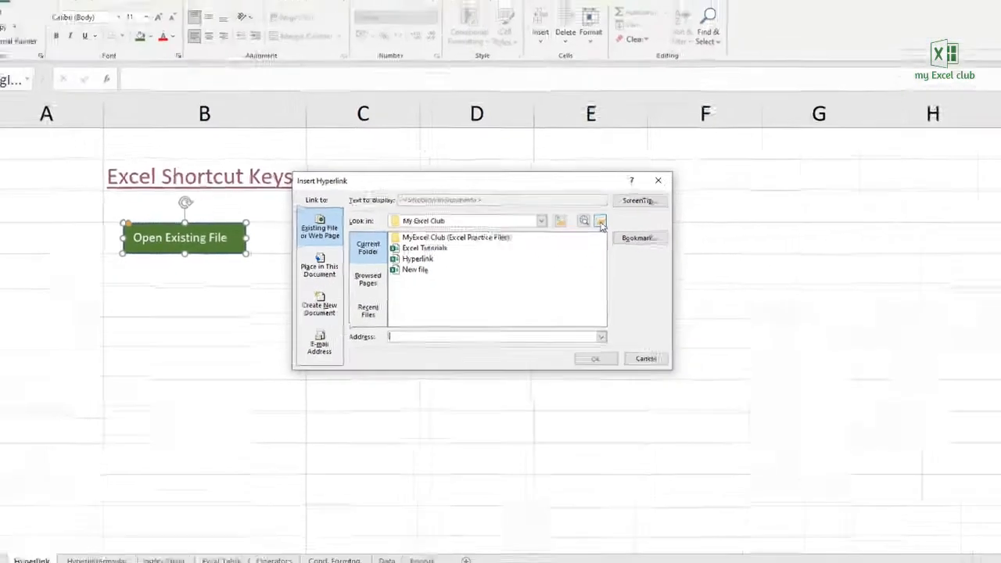
left_click(672, 208)
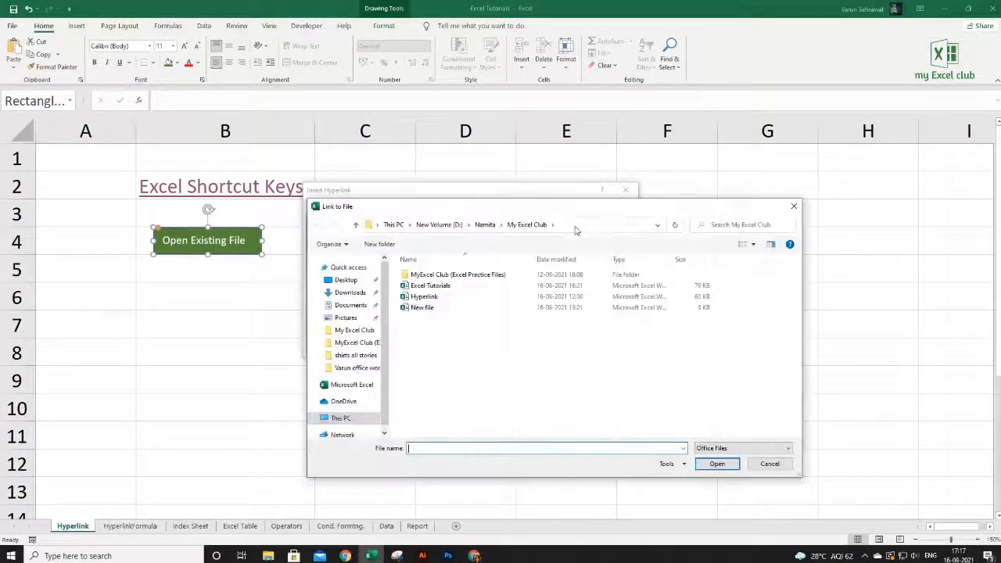
left_click(438, 307)
left_click(706, 466)
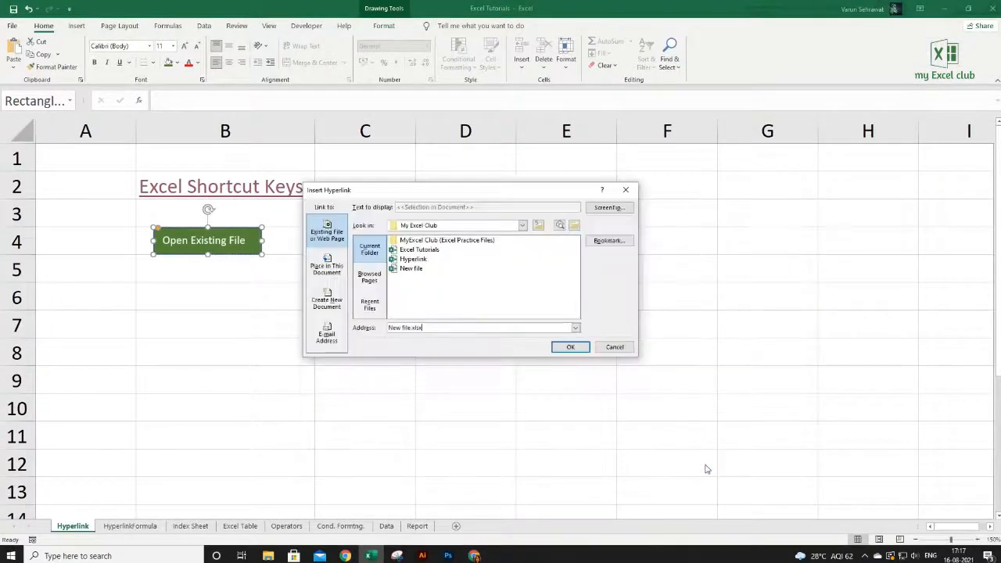
left_click(561, 345)
Step: Deselect the shape, test its link by opening the New file workbook, and close that workbook
left_click(222, 300)
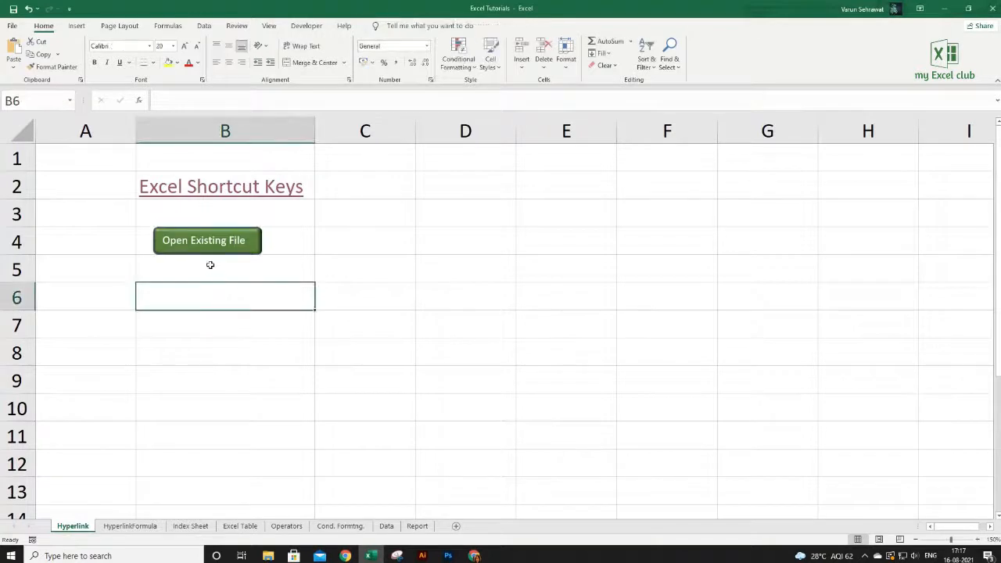
left_click(215, 244)
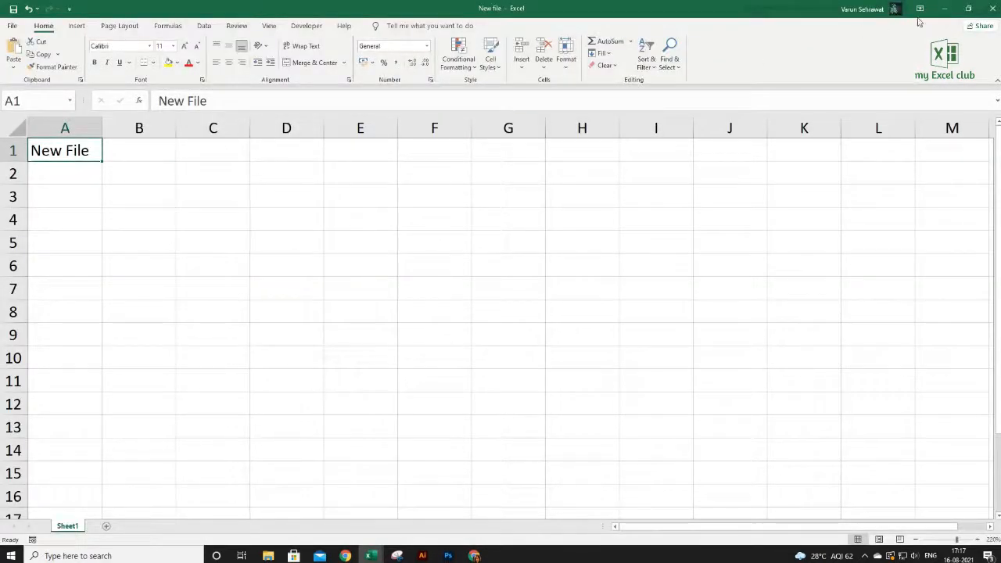
left_click(991, 10)
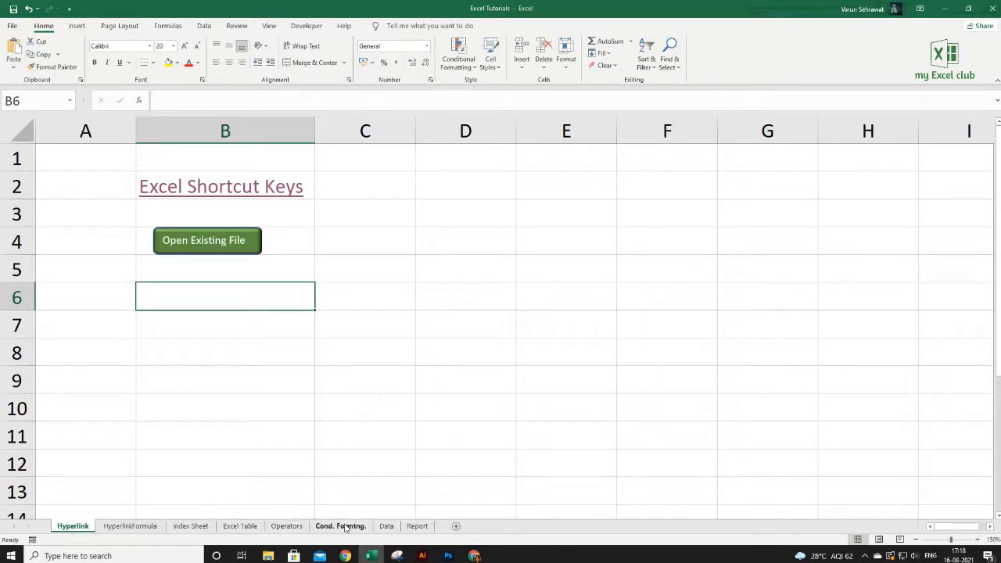
Step: Look at the table and chart on the Report sheet and return to the Hyperlink sheet
left_click(413, 530)
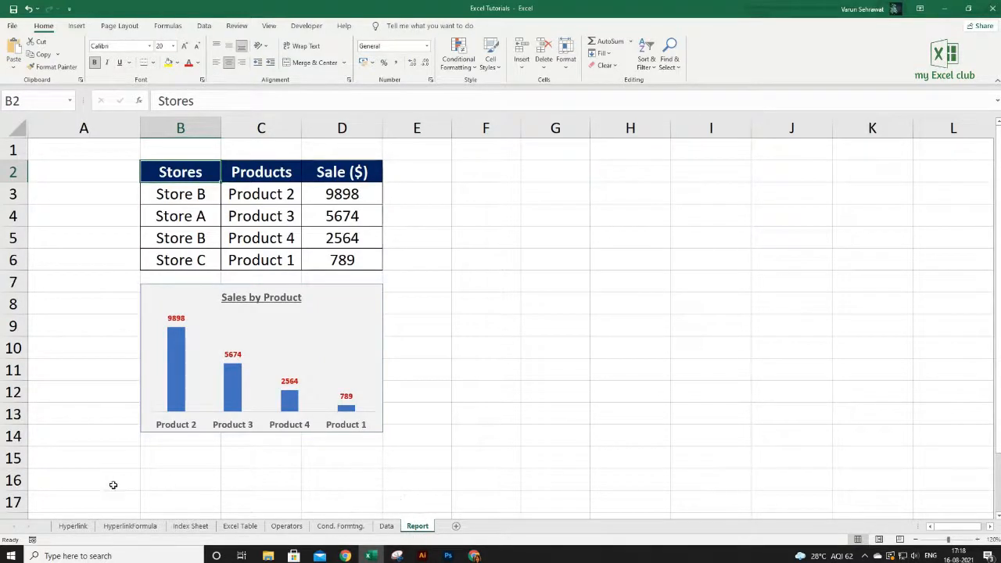
left_click(73, 526)
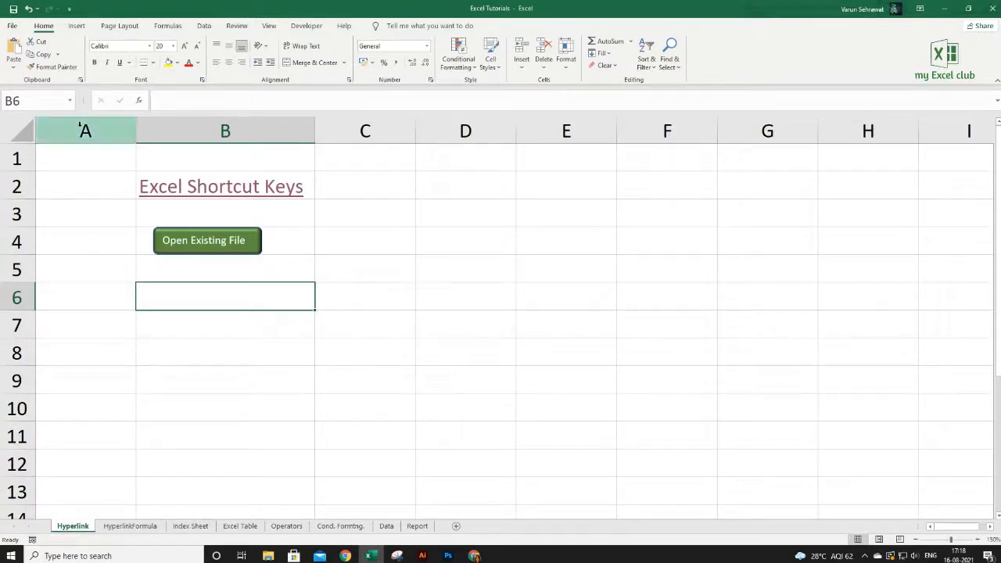
Step: Insert the picture Report icon.png from the Desktop at cell B6 of the Hyperlink sheet
left_click(76, 27)
left_click(123, 68)
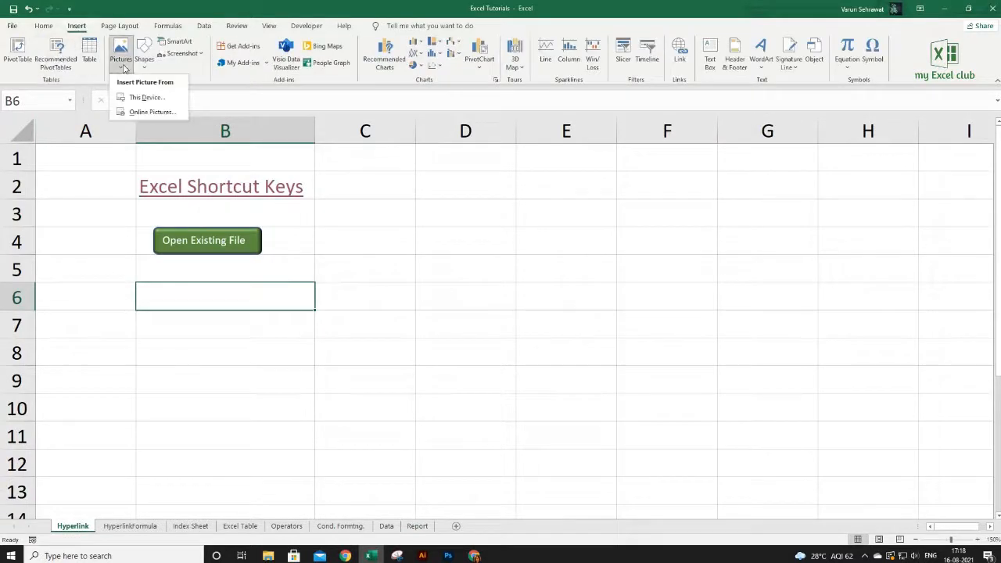
left_click(130, 99)
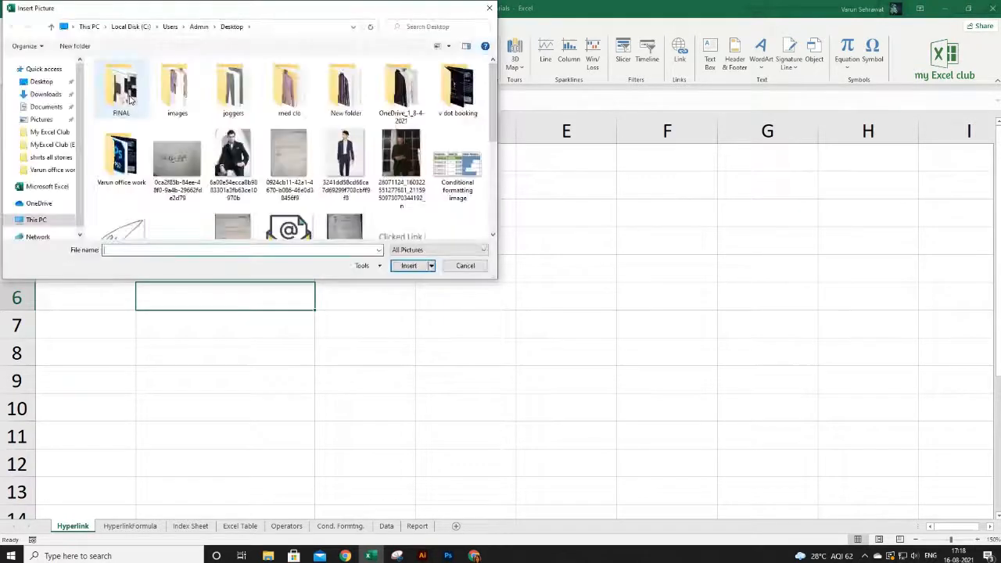
type("re")
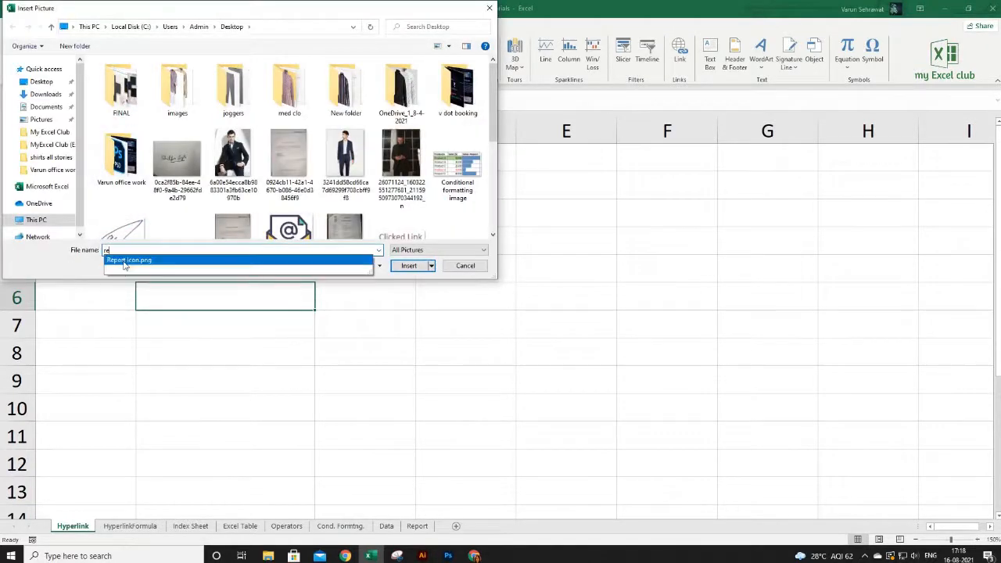
left_click(125, 260)
left_click(409, 265)
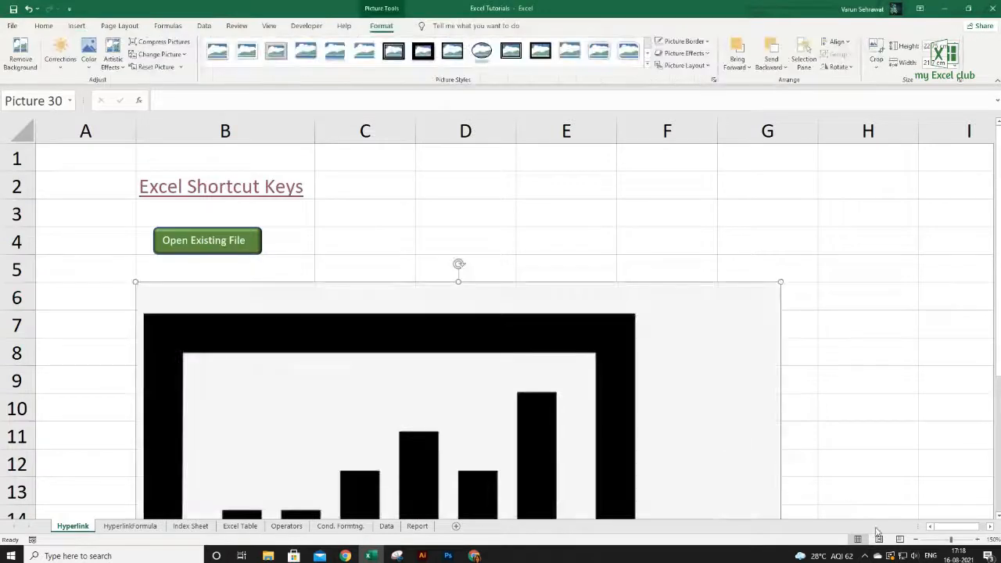
Step: Shrink the report picture proportionally to about 1.65 cm wide, keeping its corner at cell B6
left_click_drag(940, 542, 931, 540)
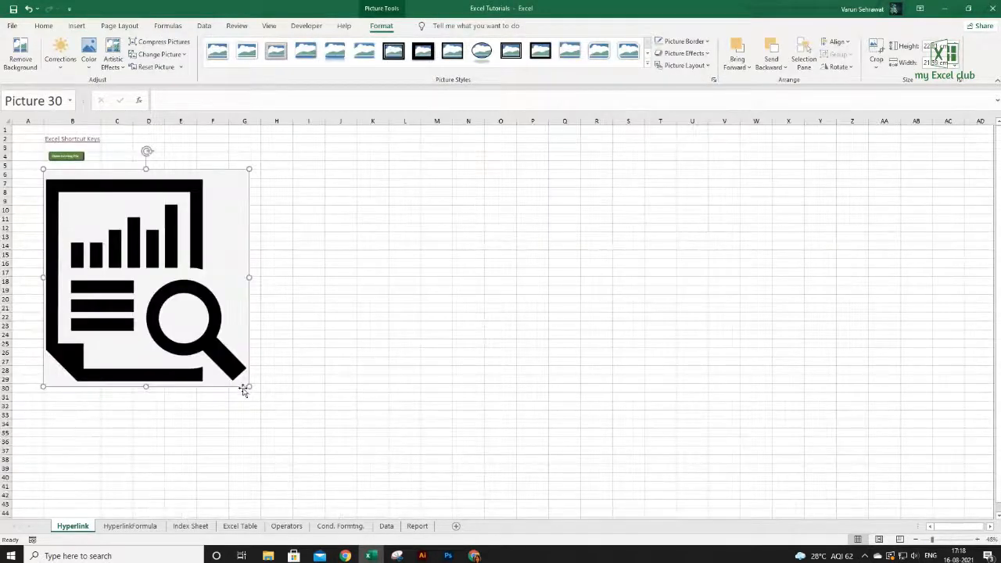
left_click_drag(248, 387, 61, 187)
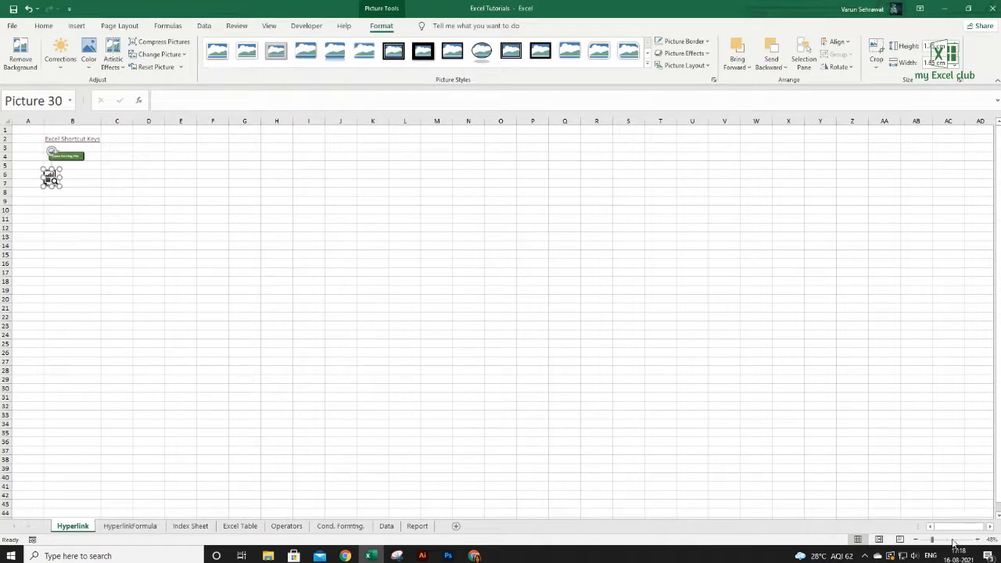
left_click(952, 541)
left_click(976, 539)
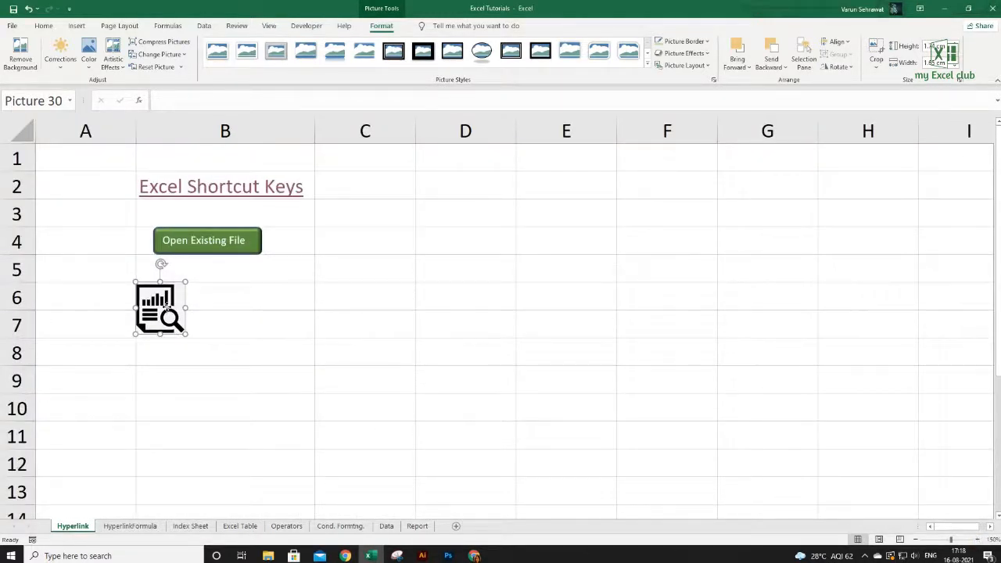
Step: Link the report picture to cell A5 of the Report sheet in this workbook
right_click(166, 308)
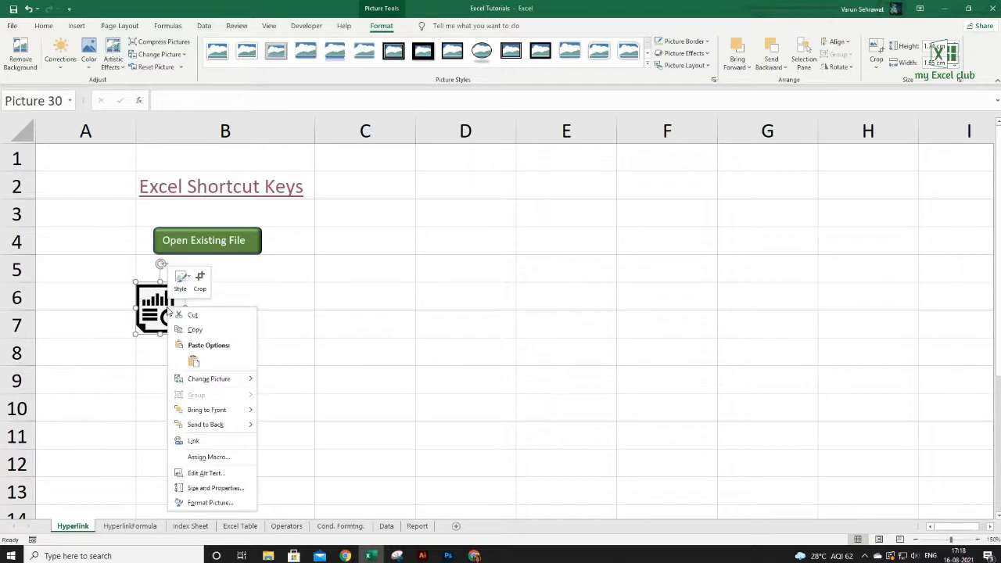
left_click(193, 441)
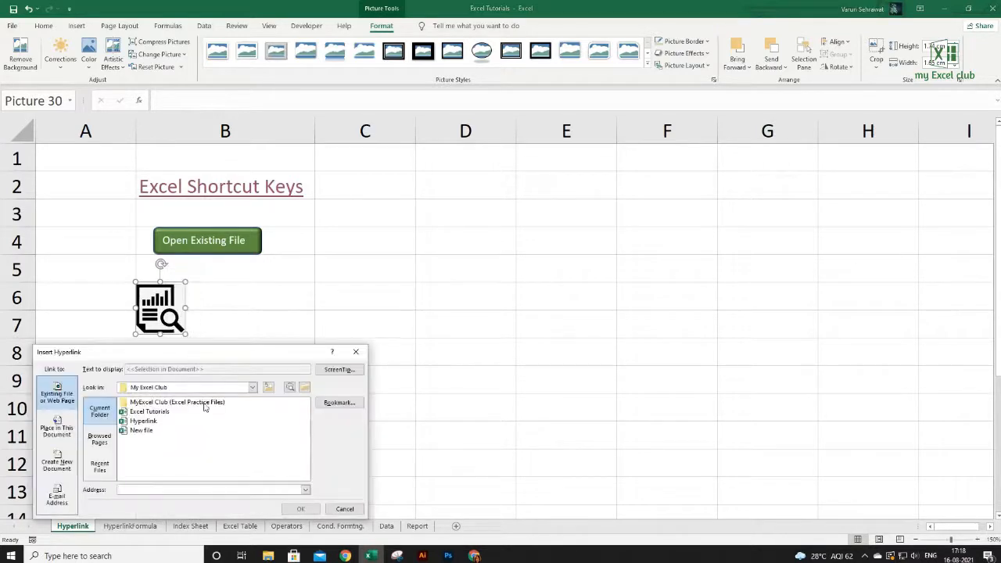
left_click_drag(212, 352, 452, 256)
left_click(294, 330)
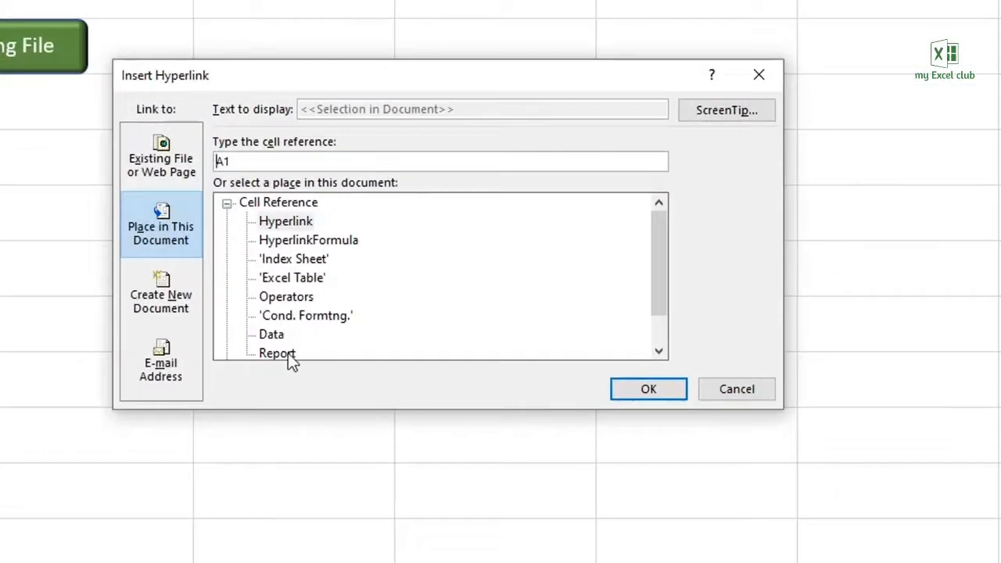
left_click(333, 381)
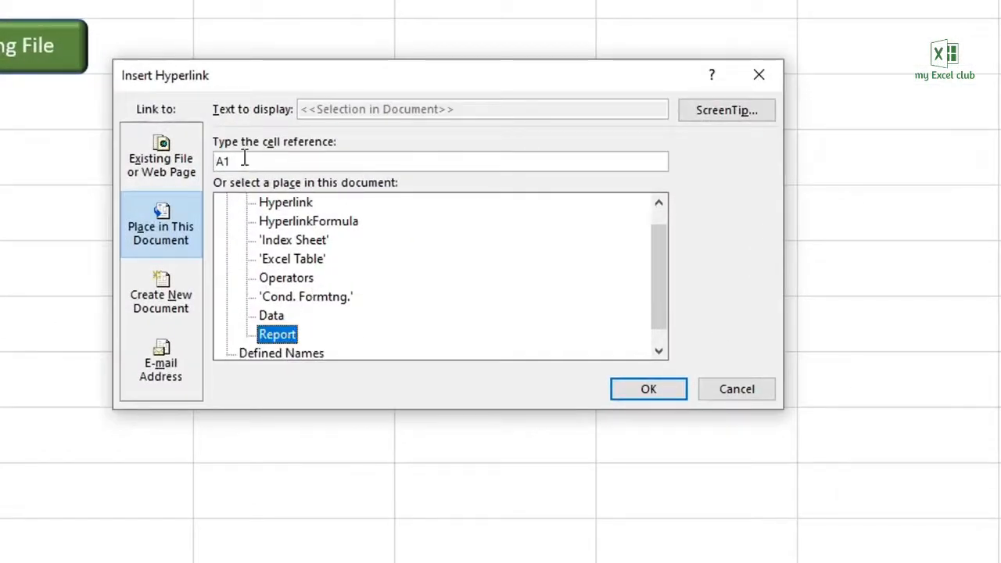
left_click(304, 161)
key("BackSpace")
type("5")
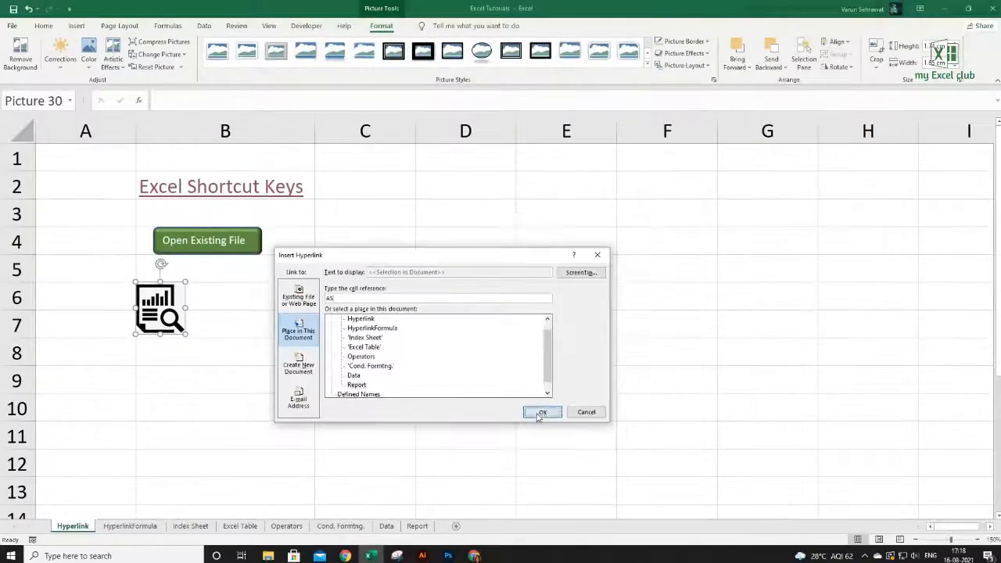
left_click(648, 388)
Step: Deselect the report picture and test its link by following it to the Report sheet
left_click(233, 403)
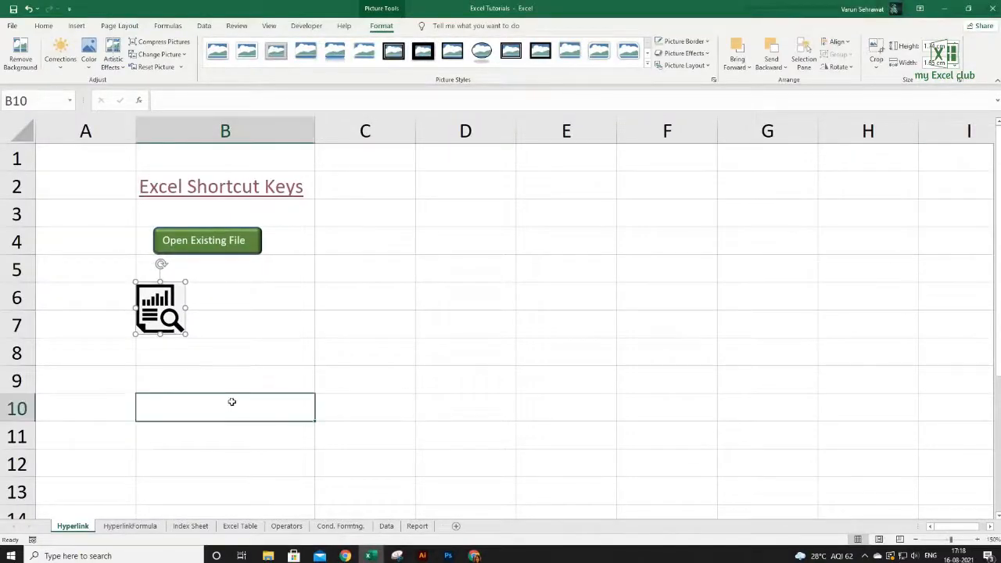
mouse_move(164, 314)
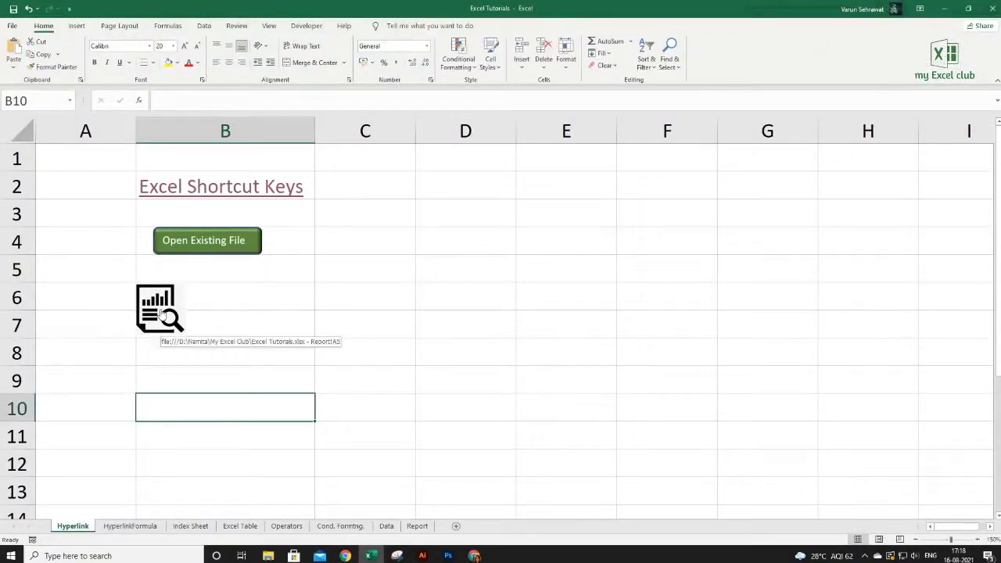
left_click(160, 312)
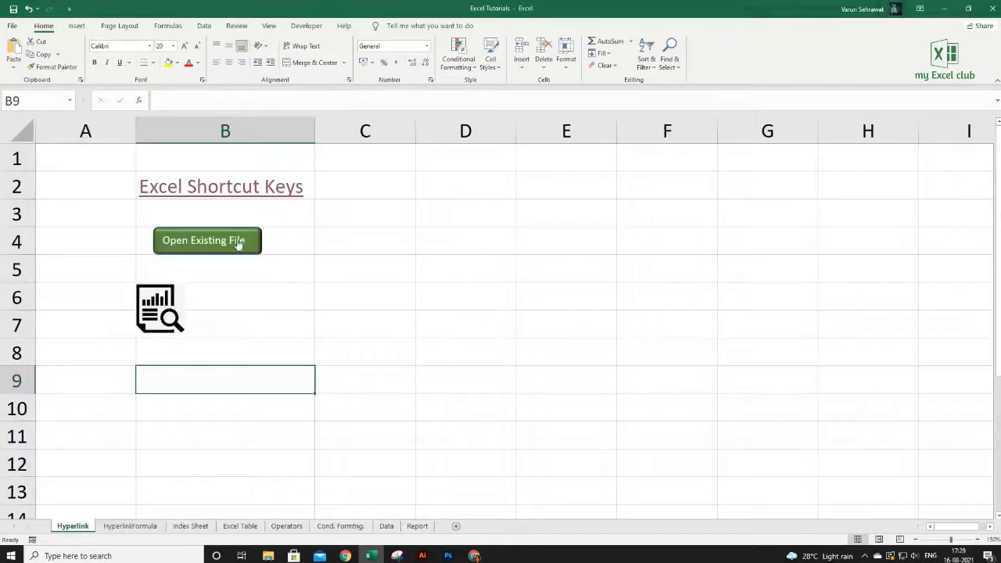
Step: Review the place-in-document, new-document and e-mail link types for the "Open Existing File" shape, and close the dialog without changing its link
right_click(239, 241)
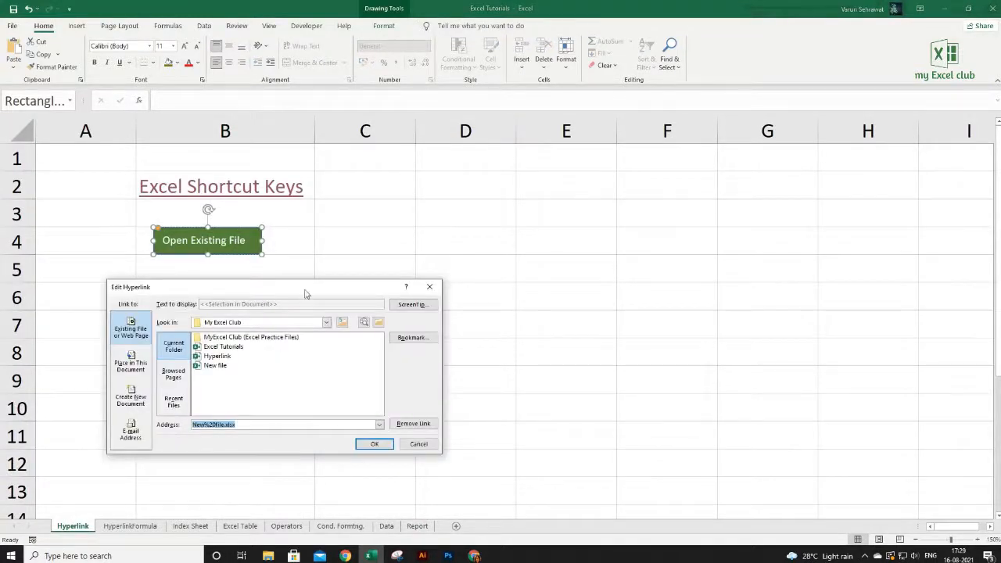
left_click_drag(305, 290, 495, 201)
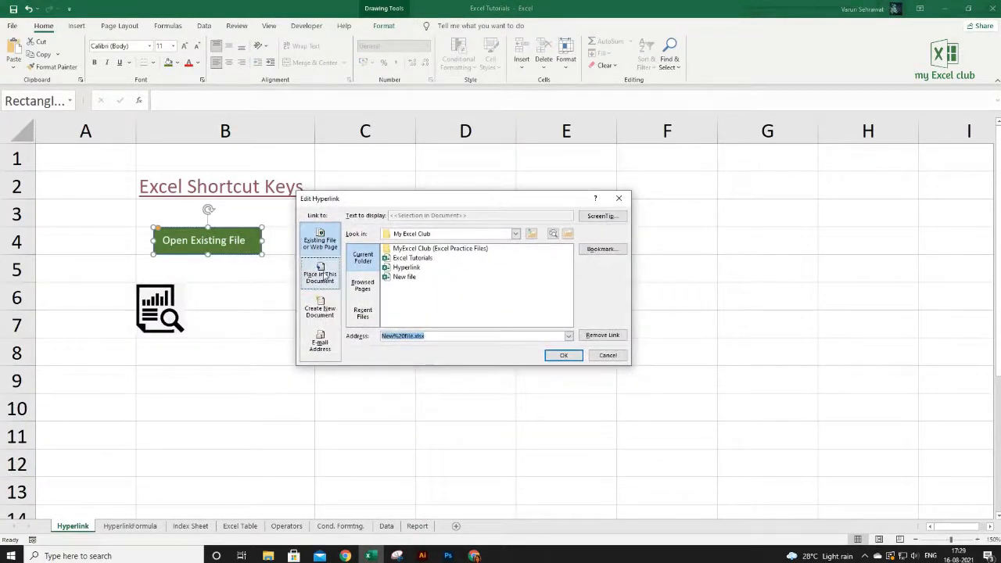
left_click(324, 275)
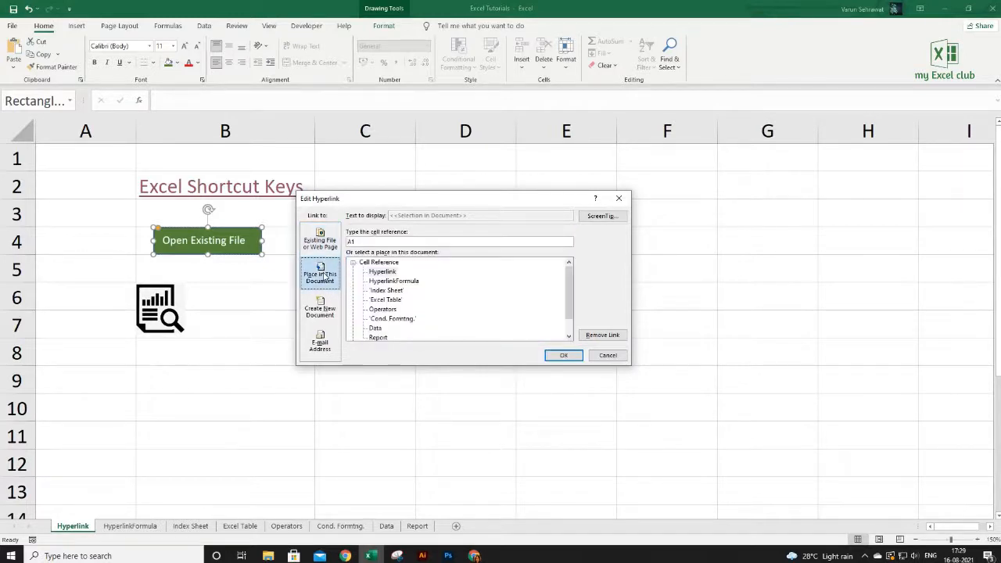
left_click(323, 313)
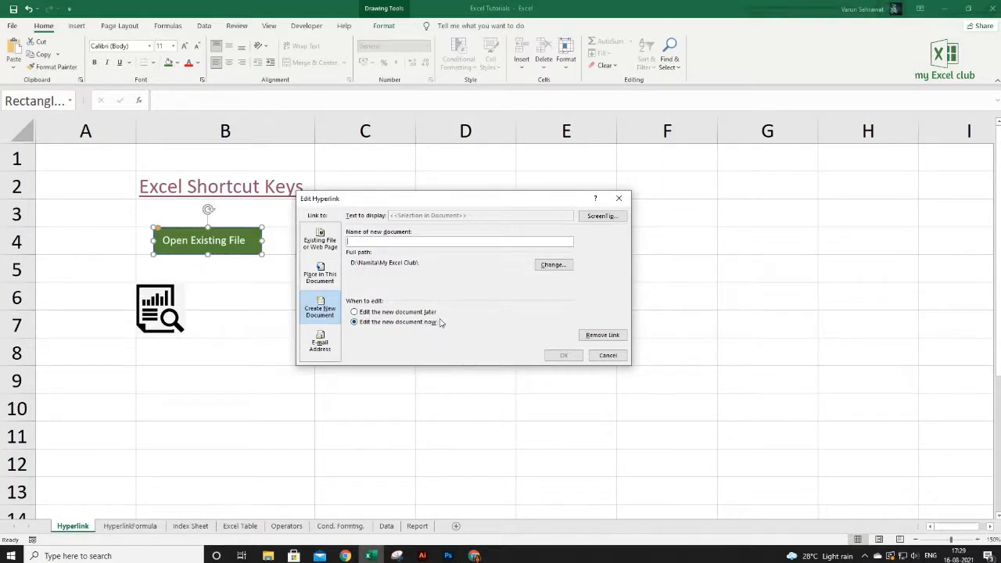
left_click(321, 342)
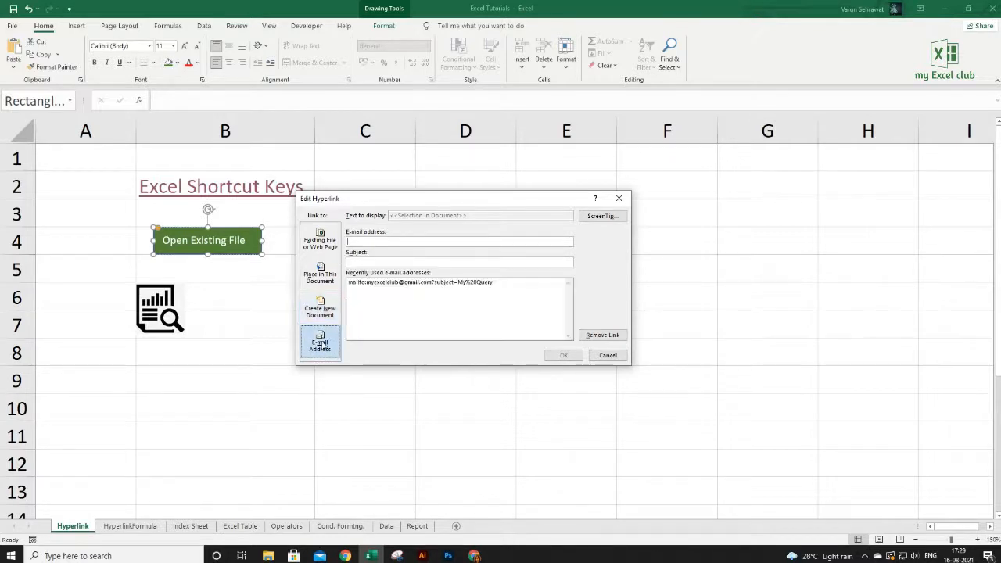
left_click(619, 198)
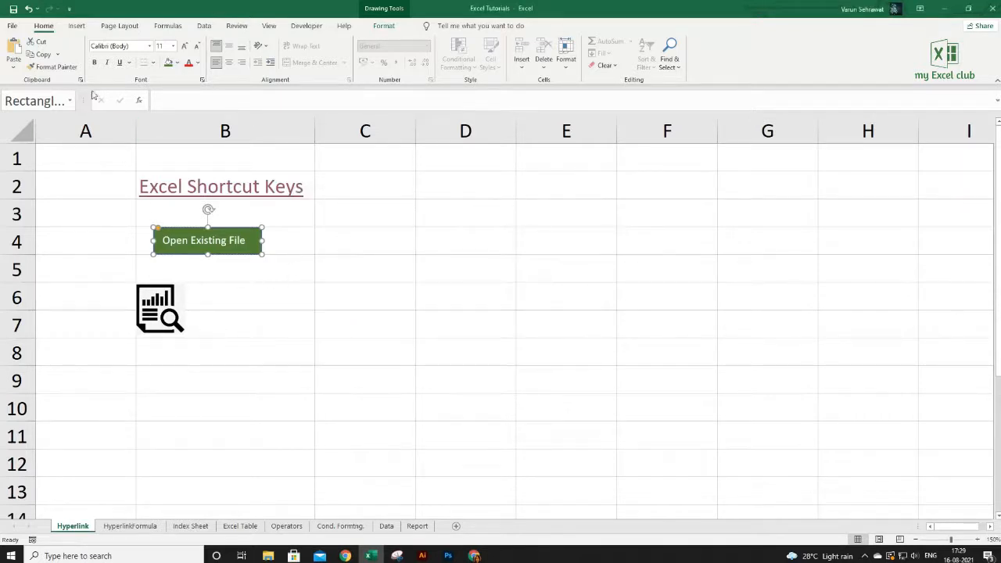
Step: Insert the picture email icon.png from the Desktop below the report picture
left_click(76, 26)
left_click(119, 65)
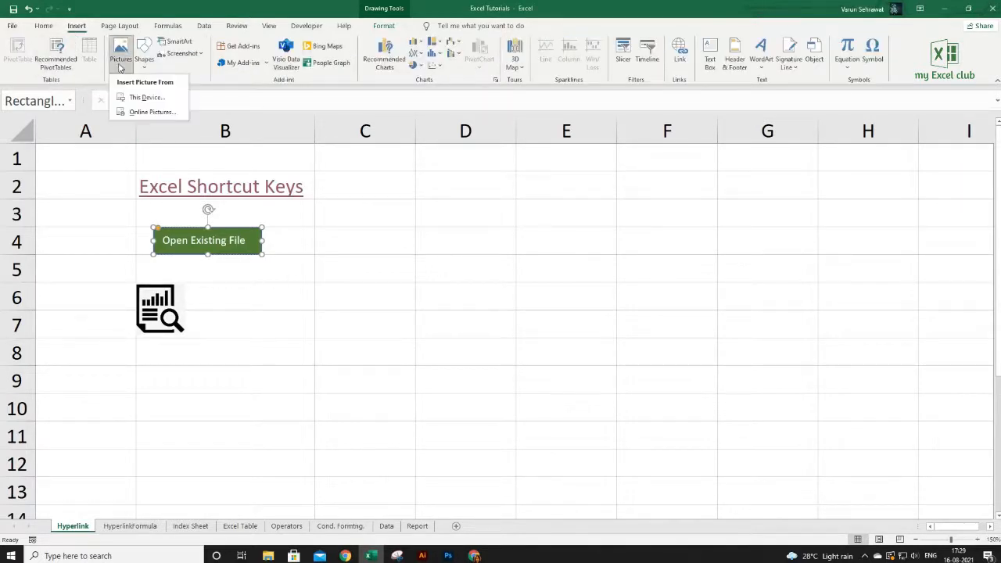
left_click(142, 96)
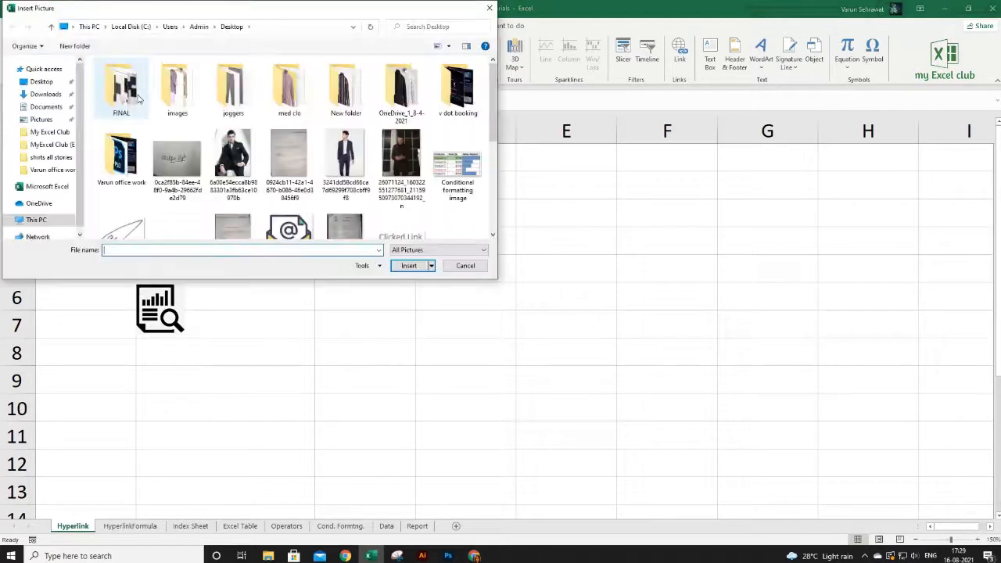
type("em")
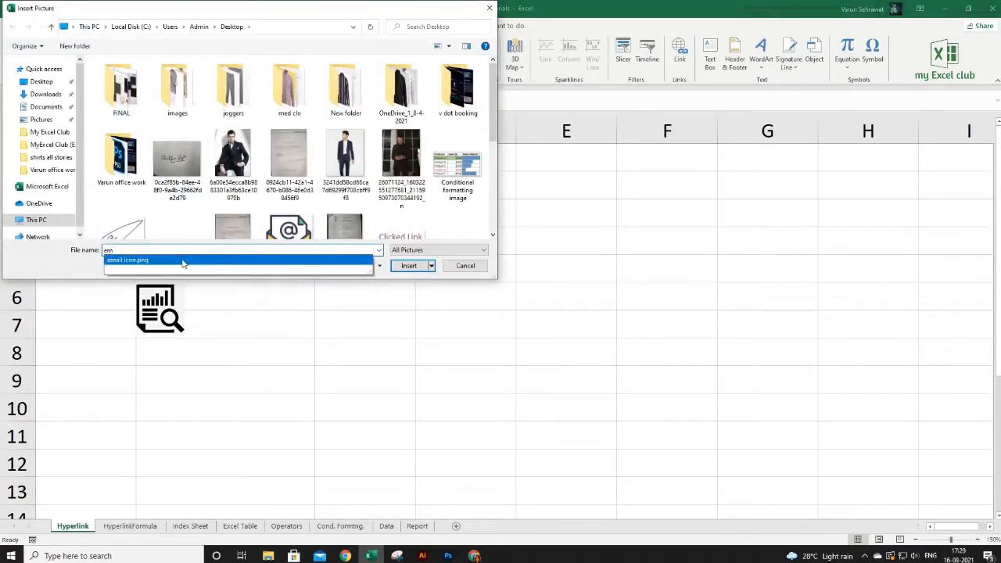
left_click(346, 260)
left_click(408, 265)
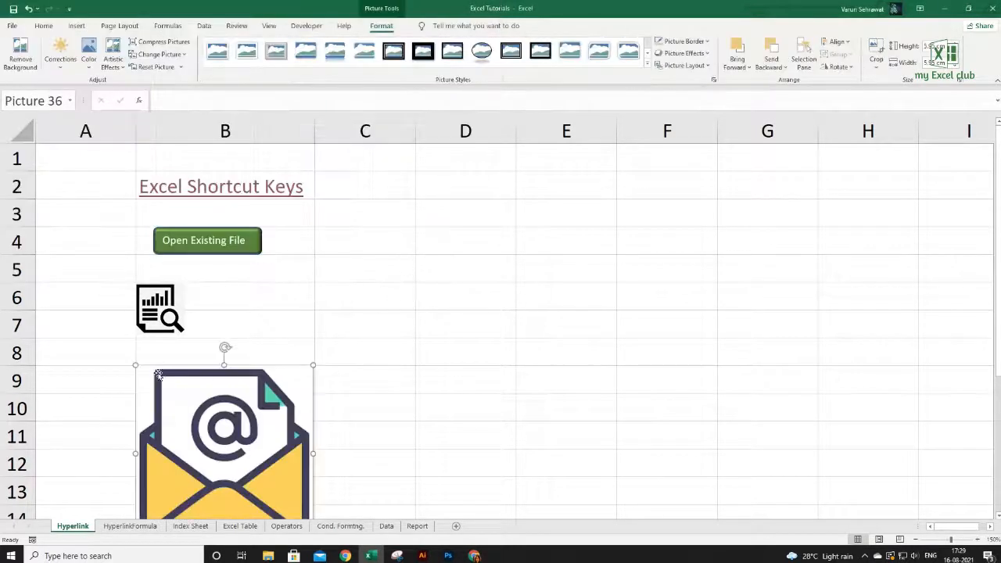
Step: Shrink the envelope picture to about 1.45 cm around cell B9 and move the report picture roughly in line above it
left_click_drag(136, 367, 195, 359)
right_click(160, 290)
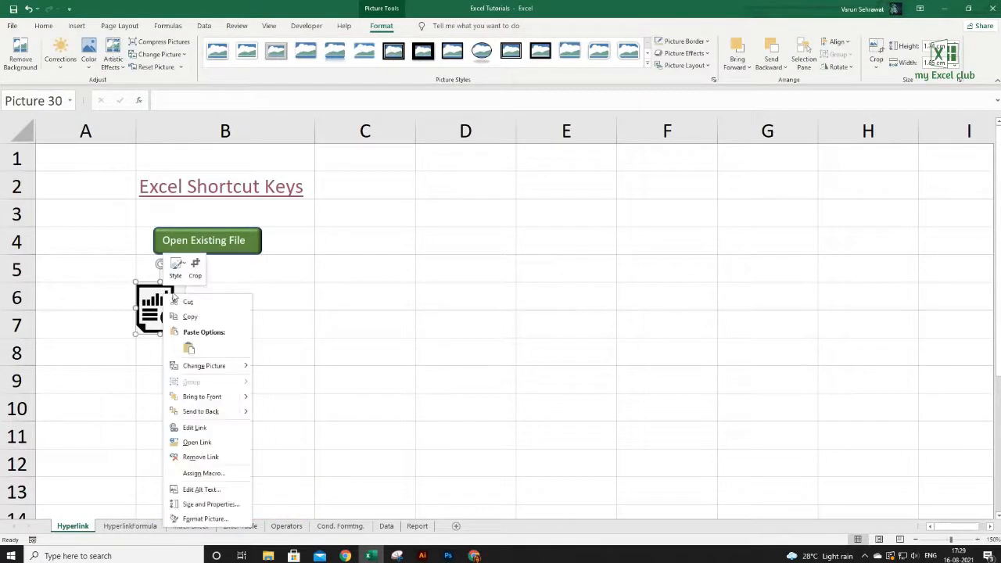
key("Escape")
left_click_drag(164, 298, 208, 293)
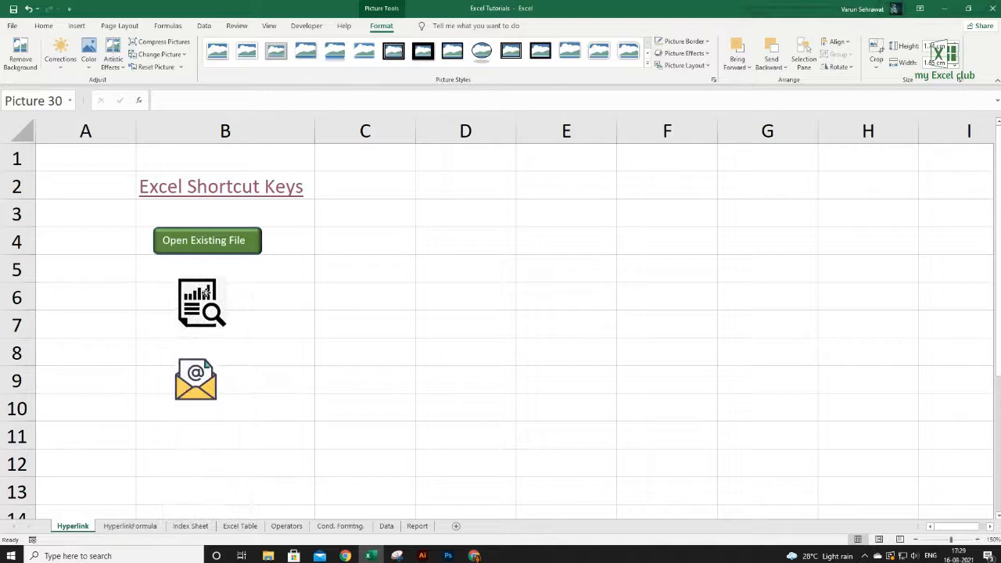
Step: Link the envelope picture to the club's e-mail address with the subject "My Query"
right_click(202, 375)
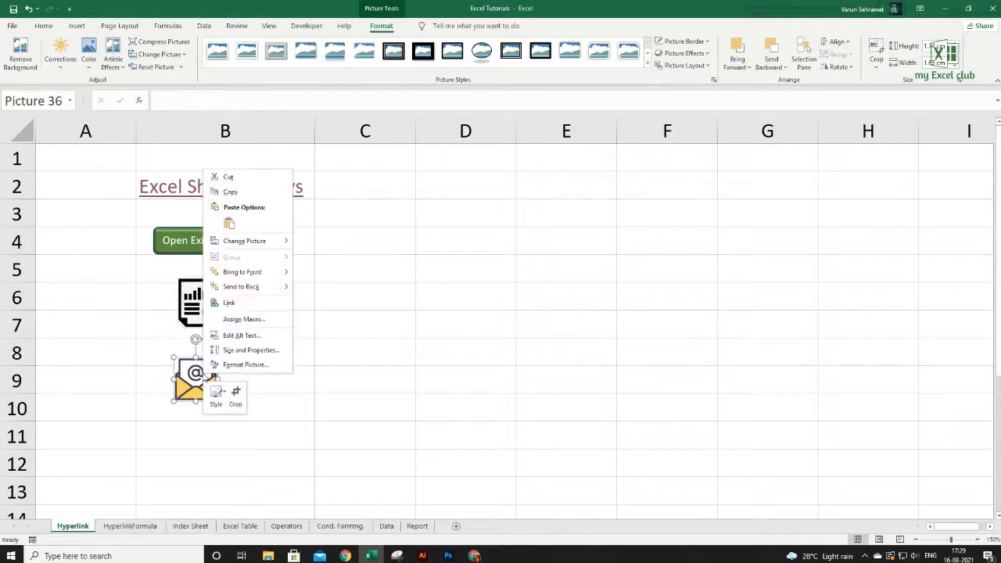
left_click(238, 303)
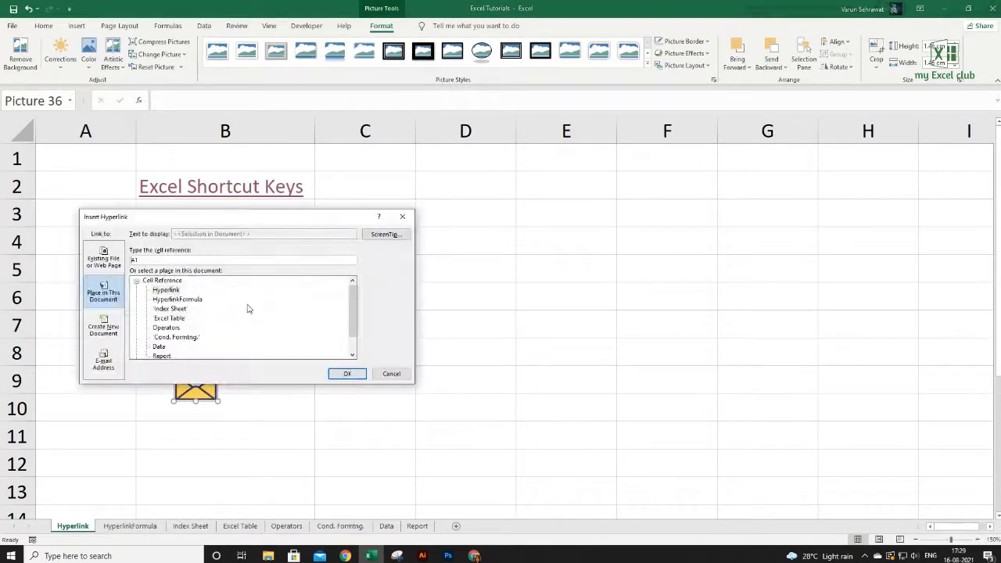
left_click(104, 363)
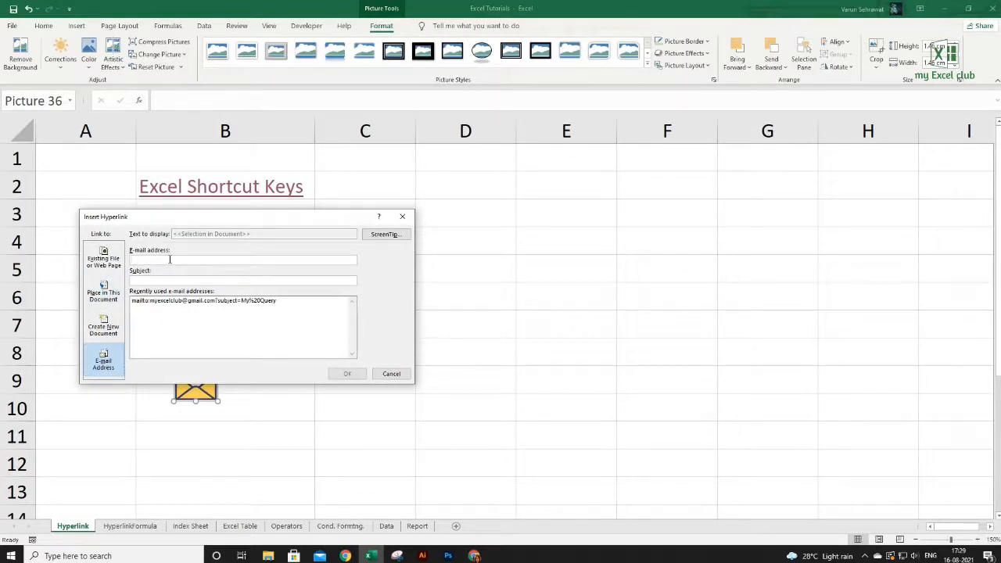
key("ctrl+v")
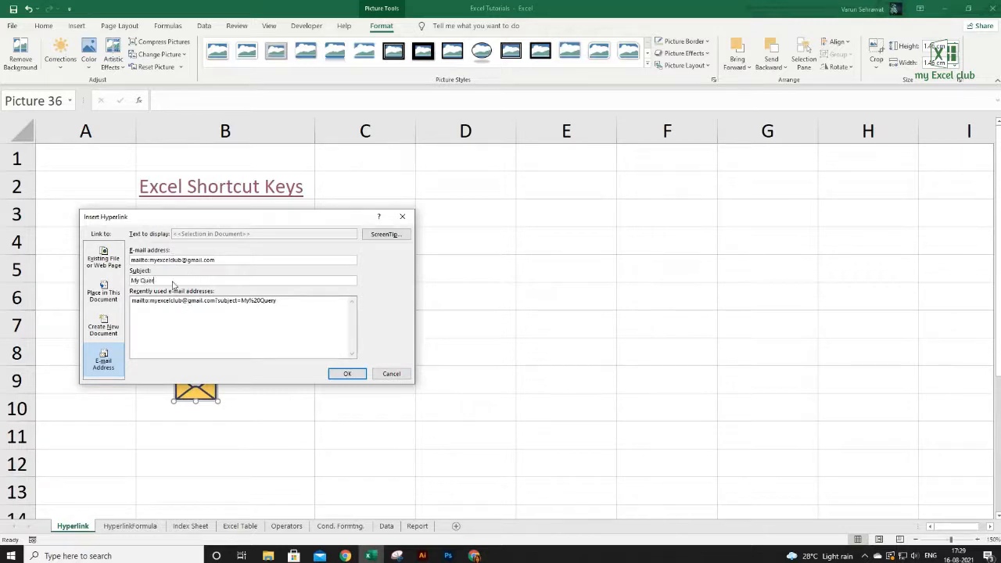
left_click(343, 374)
Step: Deselect the envelope picture, test its link by opening the new e-mail, check the recipient, and close the mail window
left_click(223, 440)
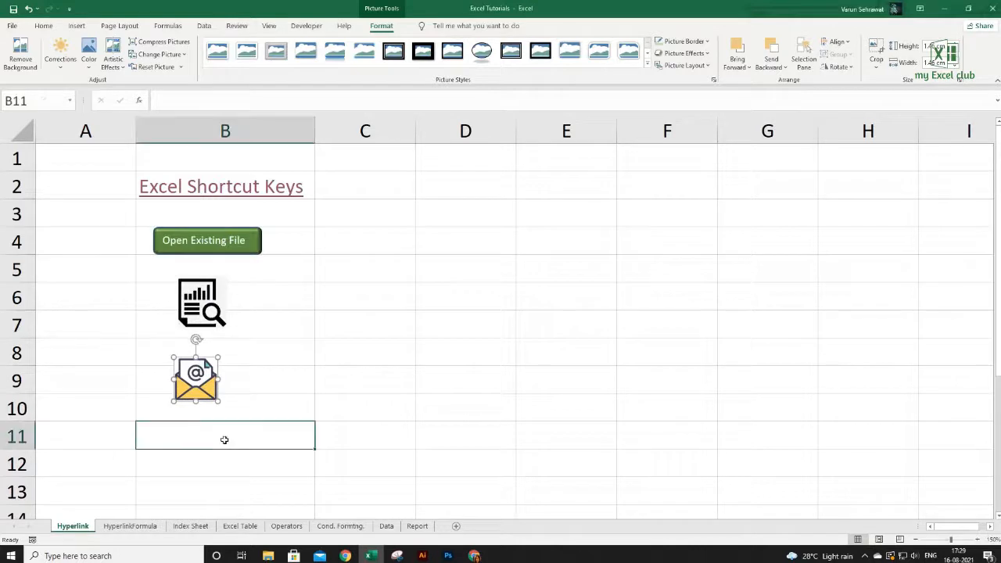
left_click(196, 378)
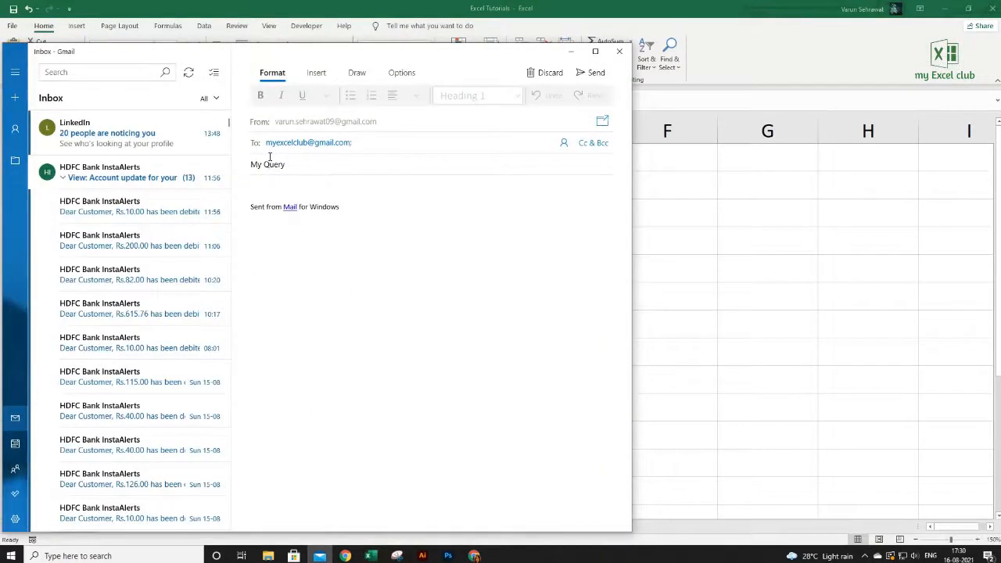
left_click(291, 144)
left_click(619, 51)
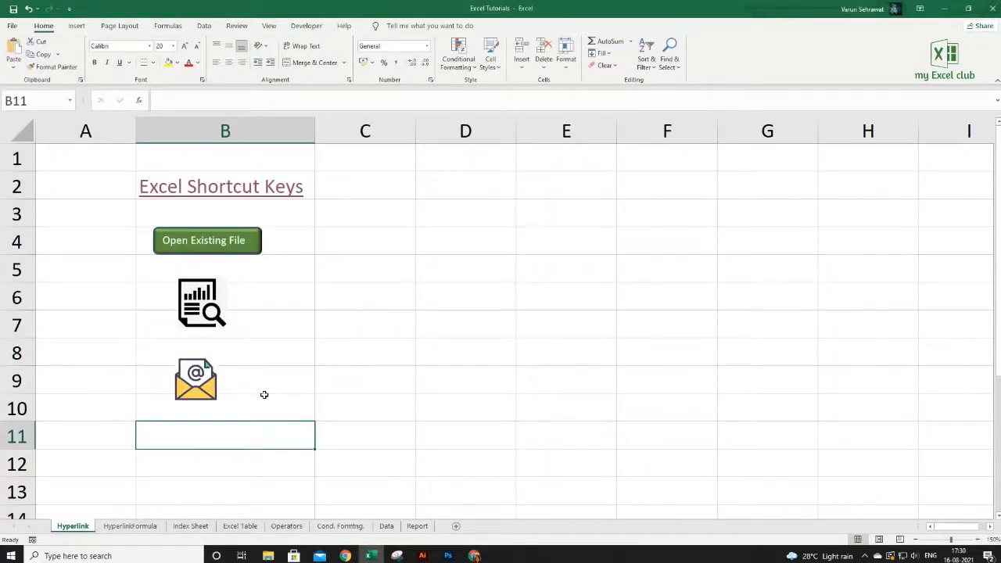
Step: Remove the hyperlink from the Open Existing File shape and check that selecting it no longer opens a file
right_click(239, 241)
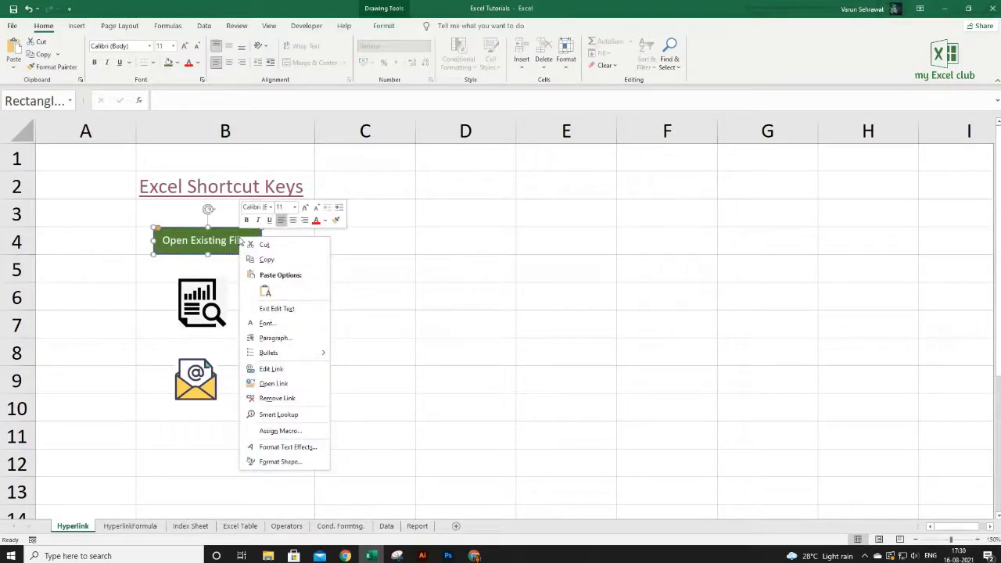
left_click(287, 400)
left_click(268, 431)
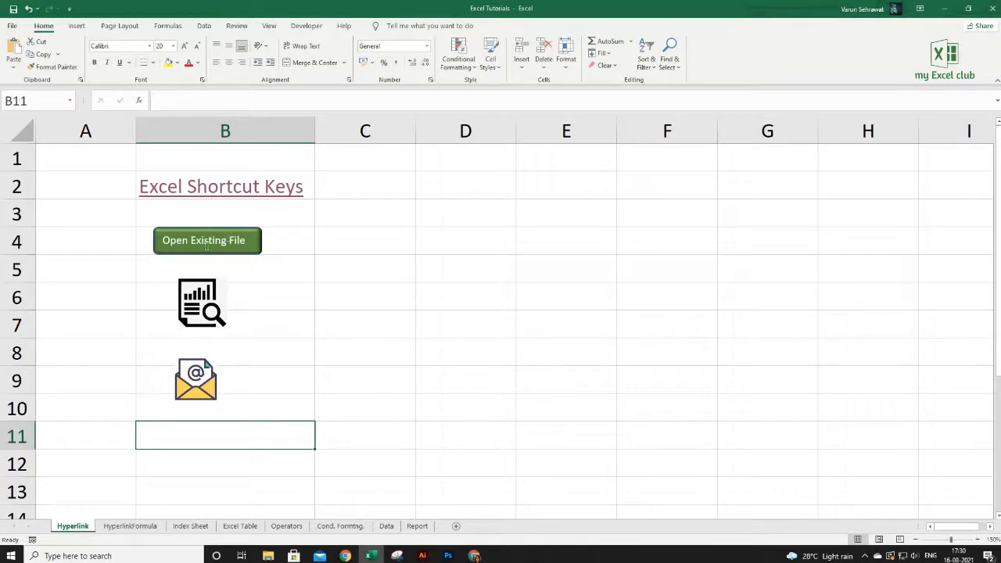
left_click(205, 244)
left_click(298, 241)
left_click(234, 240)
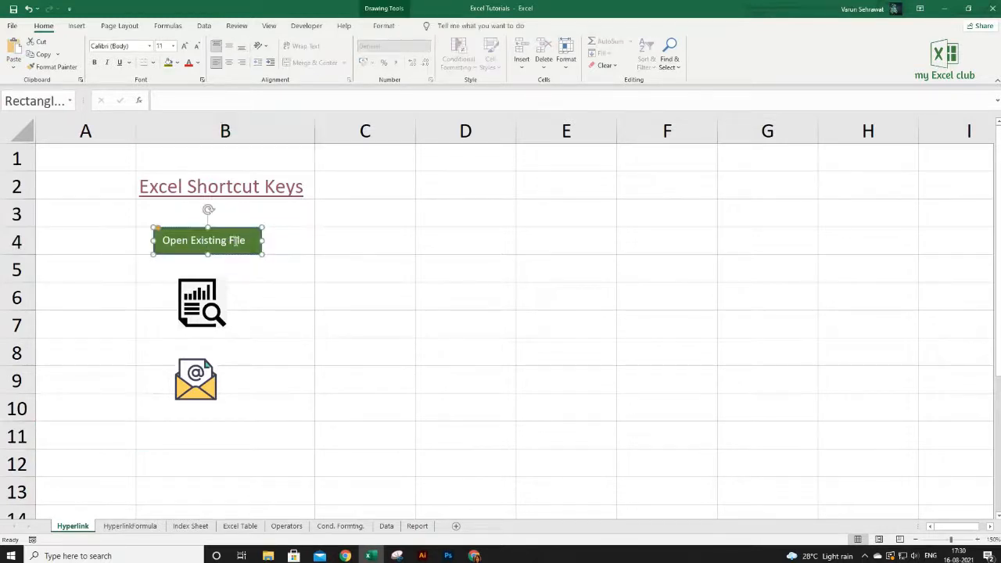
left_click(287, 237)
left_click(237, 240)
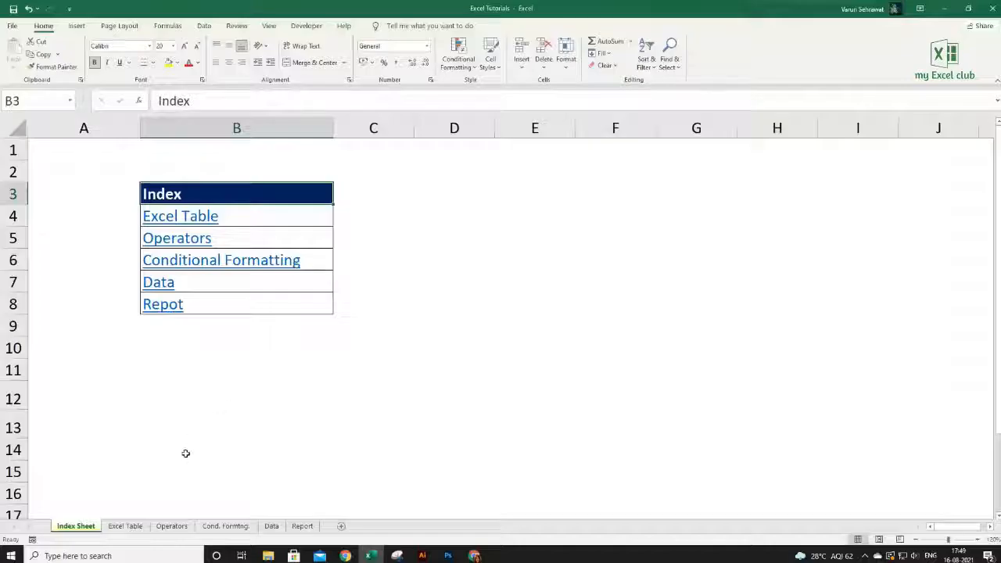
Step: Look through the Index Sheet and the Excel Table, Operators, Cond. Formtng., Data and Report sheets it links to
left_click(127, 526)
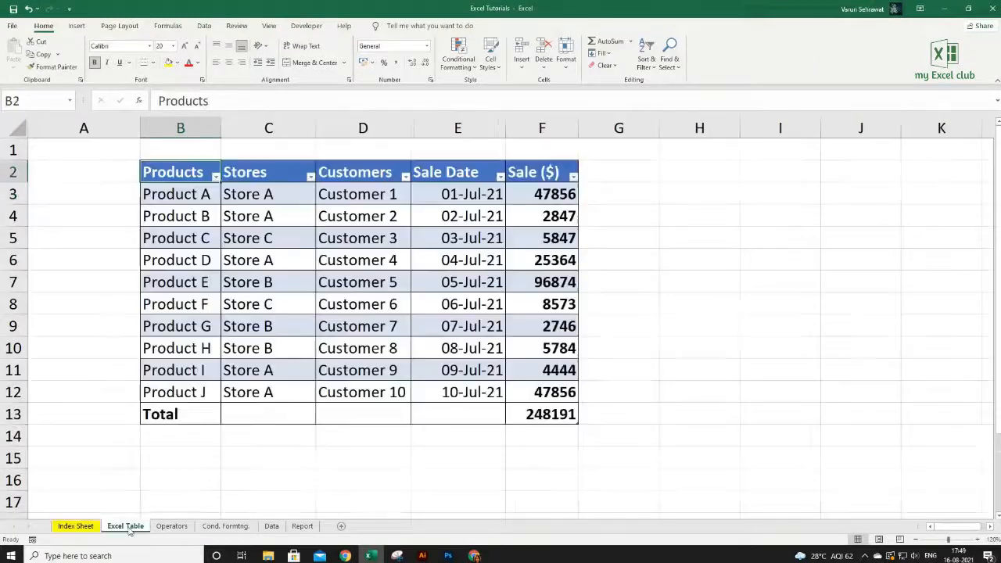
left_click(173, 526)
left_click(225, 526)
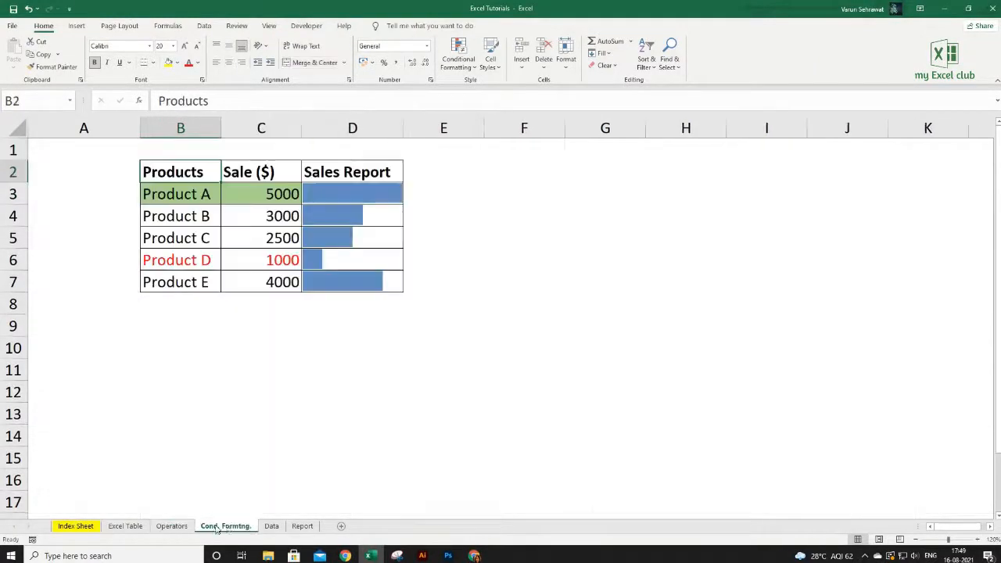
left_click(272, 526)
left_click(301, 526)
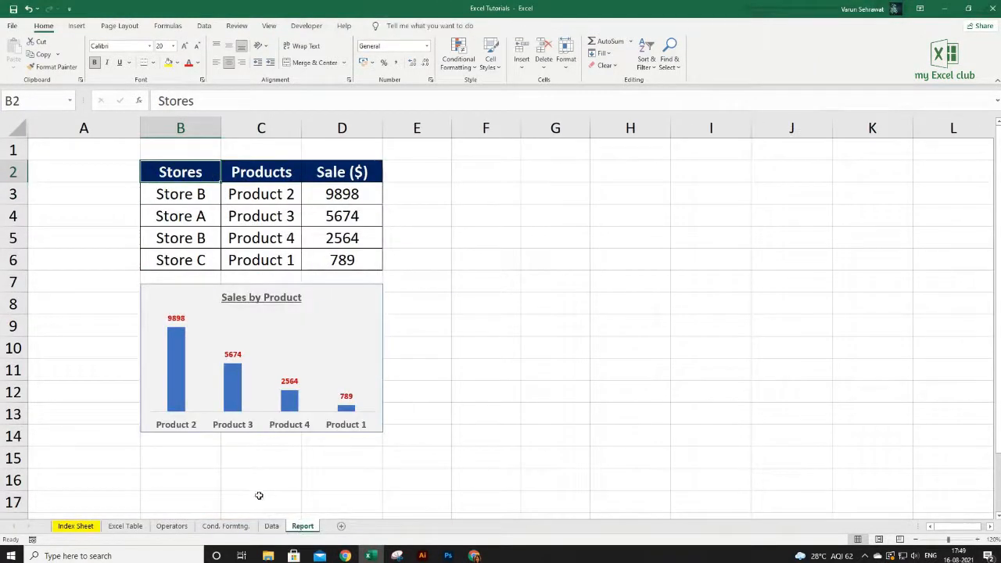
left_click(79, 526)
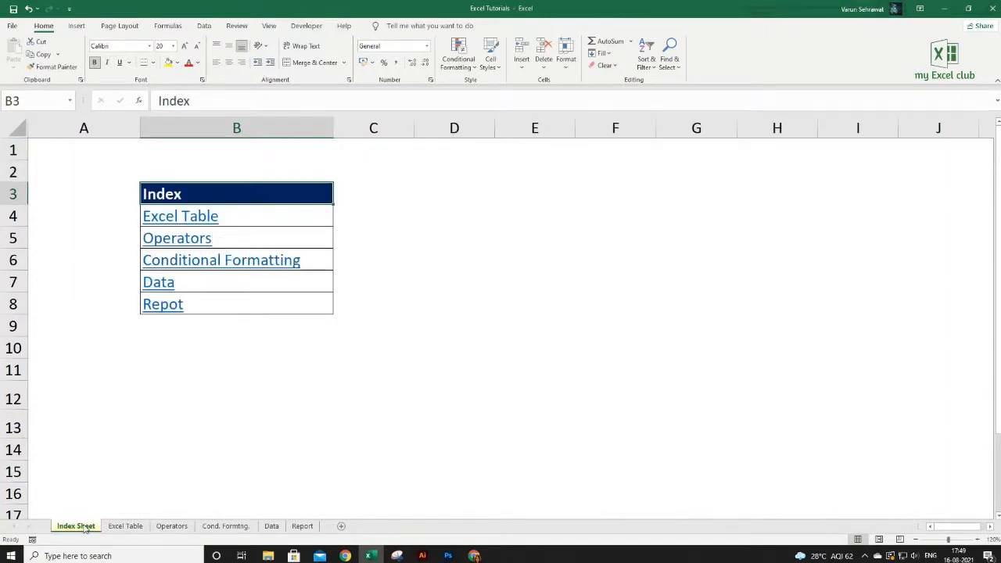
left_click(116, 526)
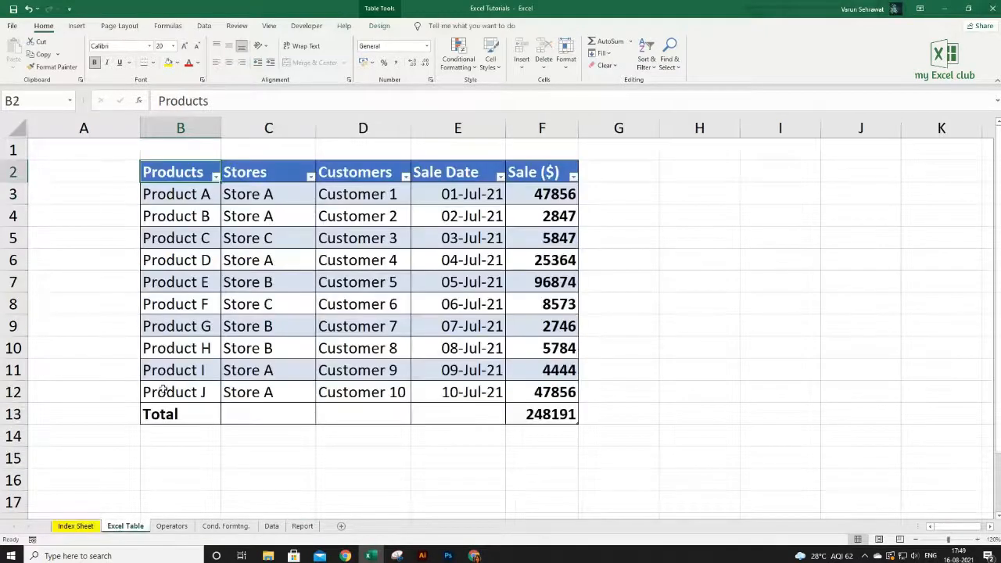
left_click(122, 152)
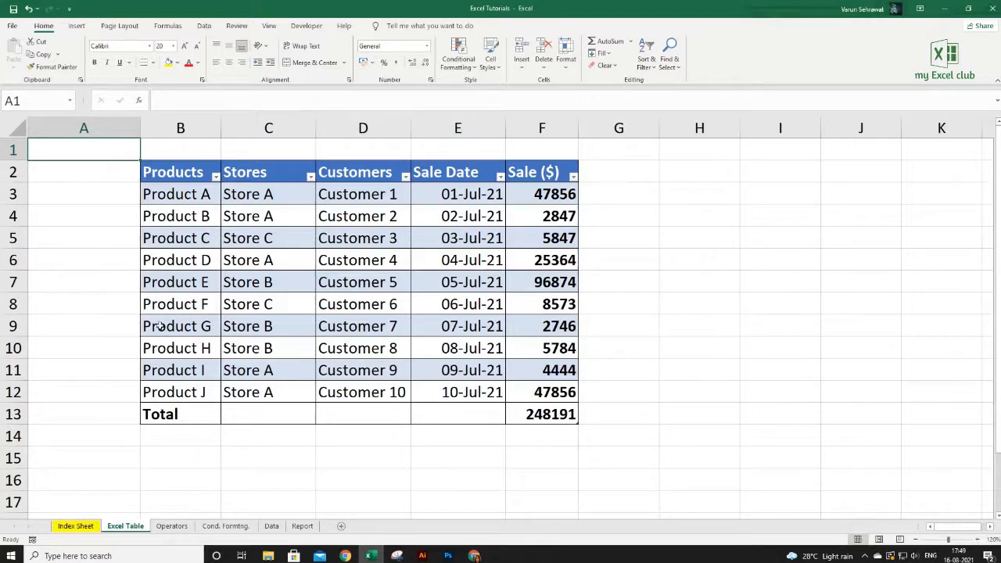
left_click(172, 526)
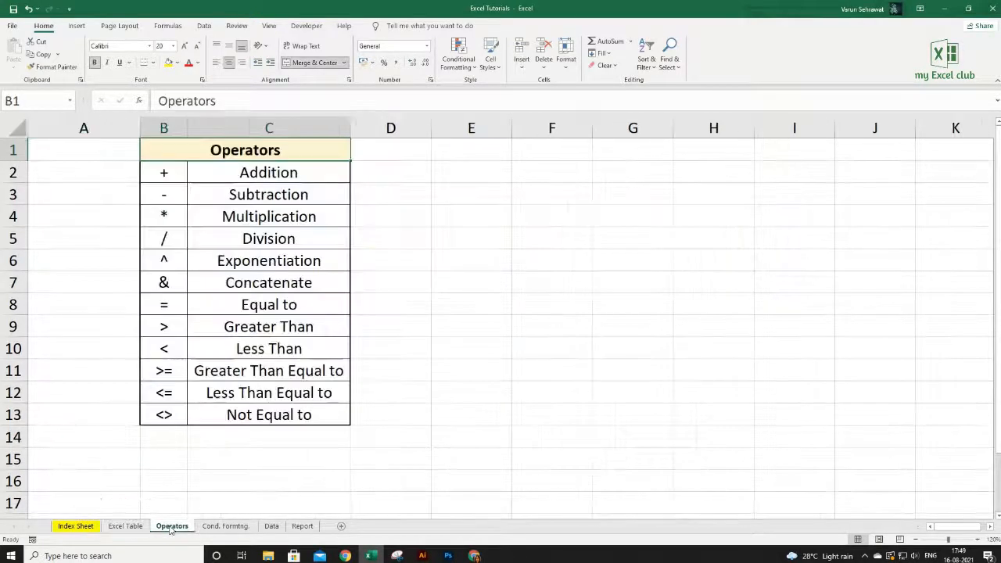
left_click(219, 526)
left_click(267, 526)
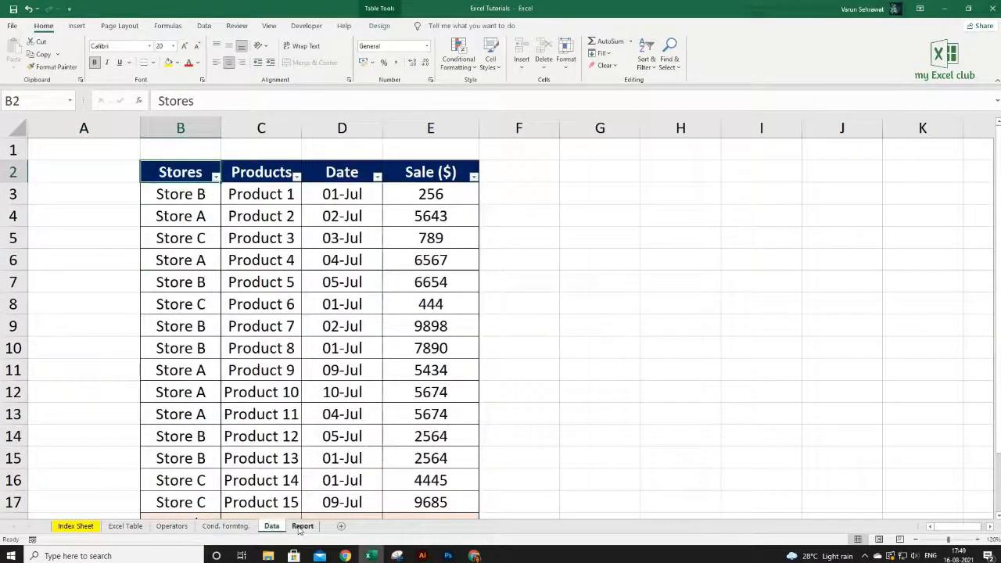
left_click(301, 527)
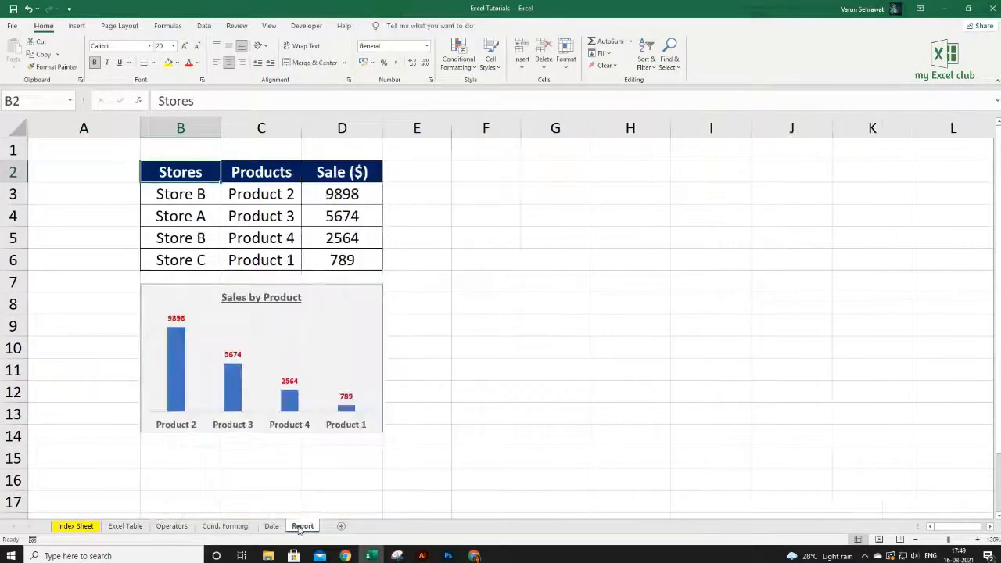
Step: Try to add a link in cell A1 of all five sheets from Excel Table to Report at once by grouping them
left_click(117, 526)
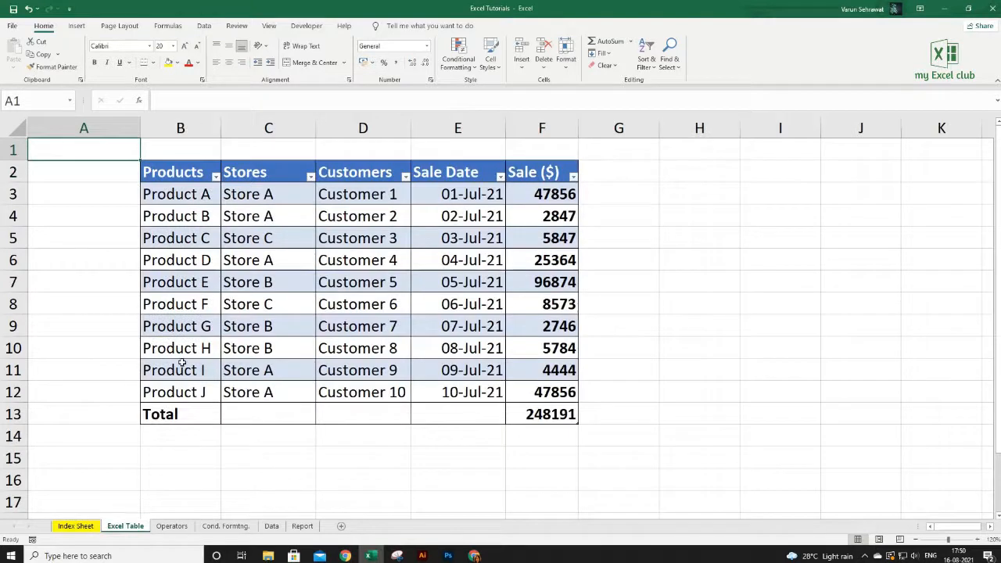
left_click(172, 526, "ctrl")
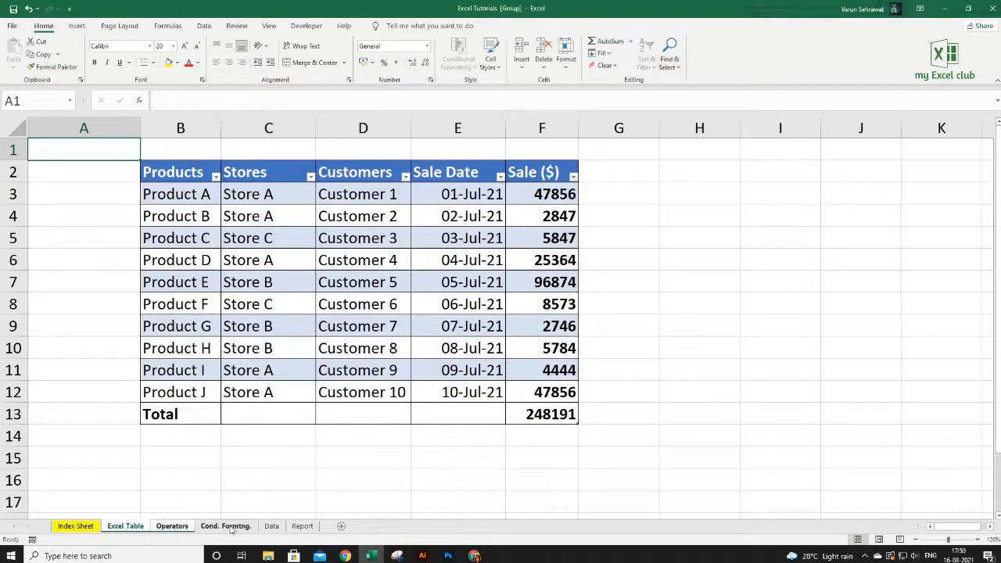
left_click(225, 525, "ctrl")
left_click(272, 525, "ctrl")
left_click(302, 525, "ctrl")
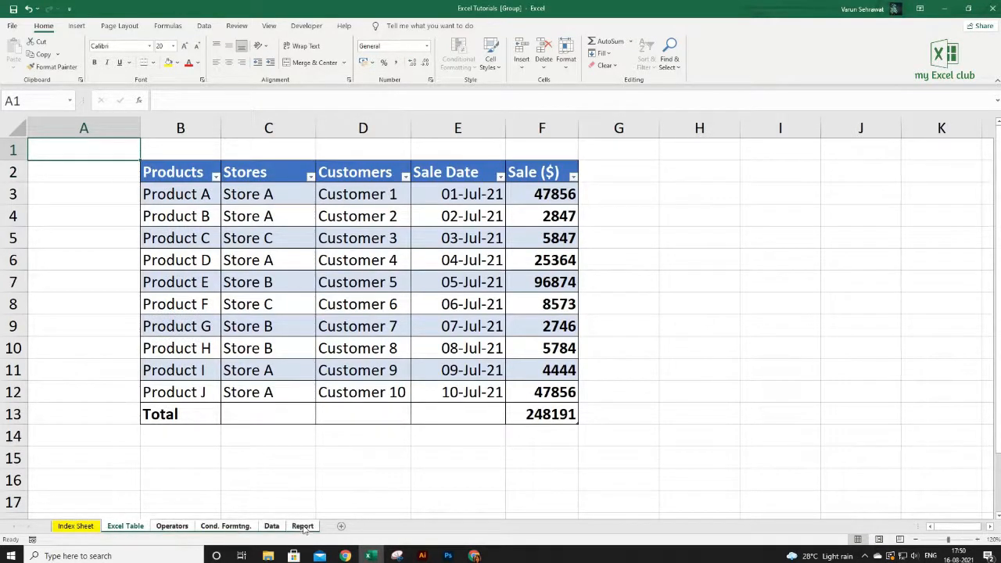
right_click(103, 150)
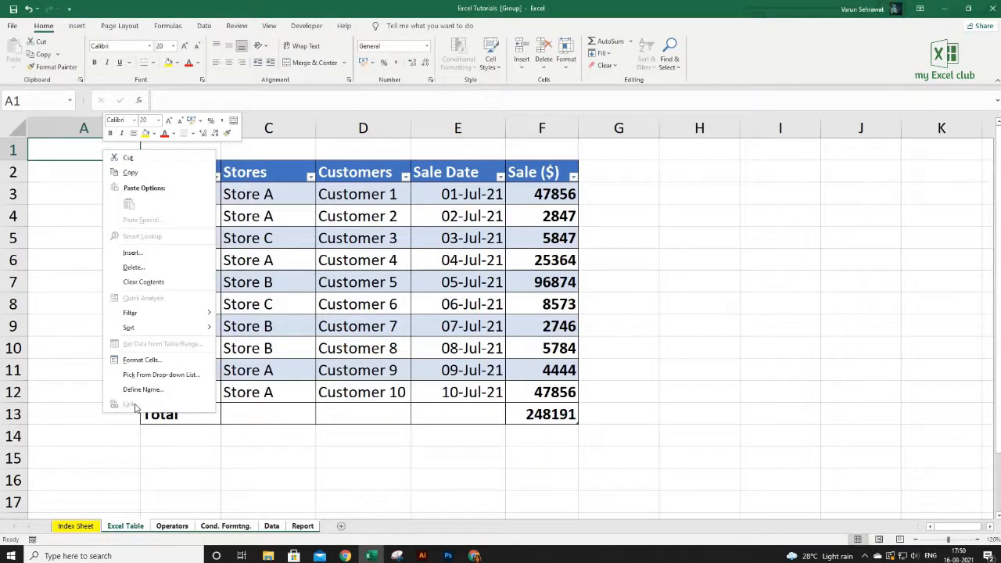
key("Escape")
left_click(76, 526)
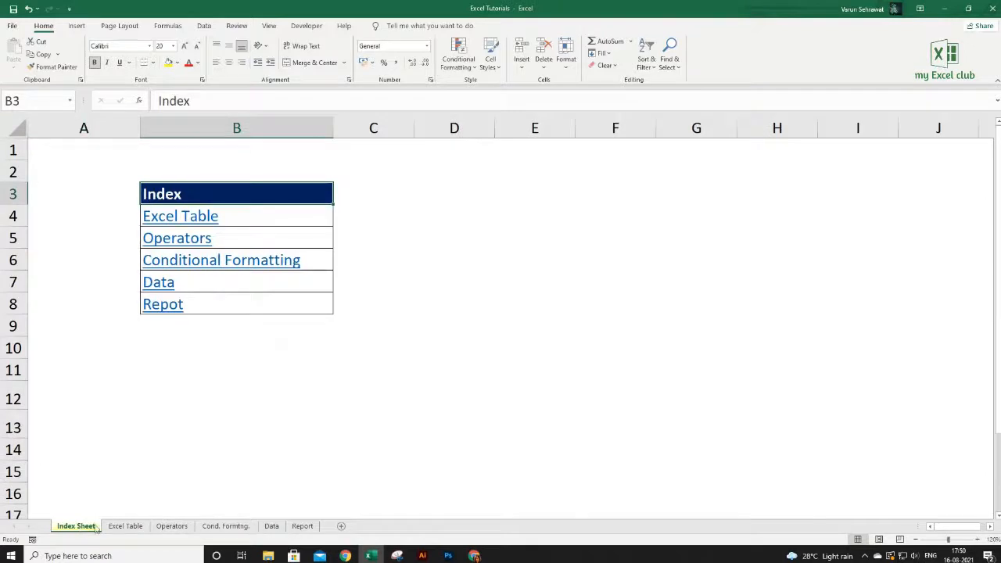
Step: Enter the text "Index Sheet" in cell A1 of the Excel Table sheet
left_click(125, 526)
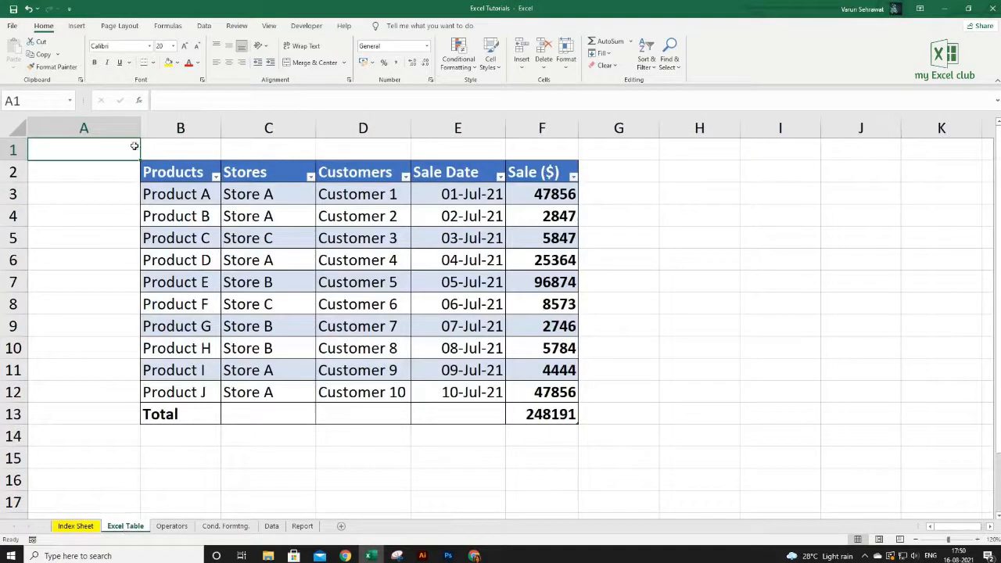
double_click(105, 150)
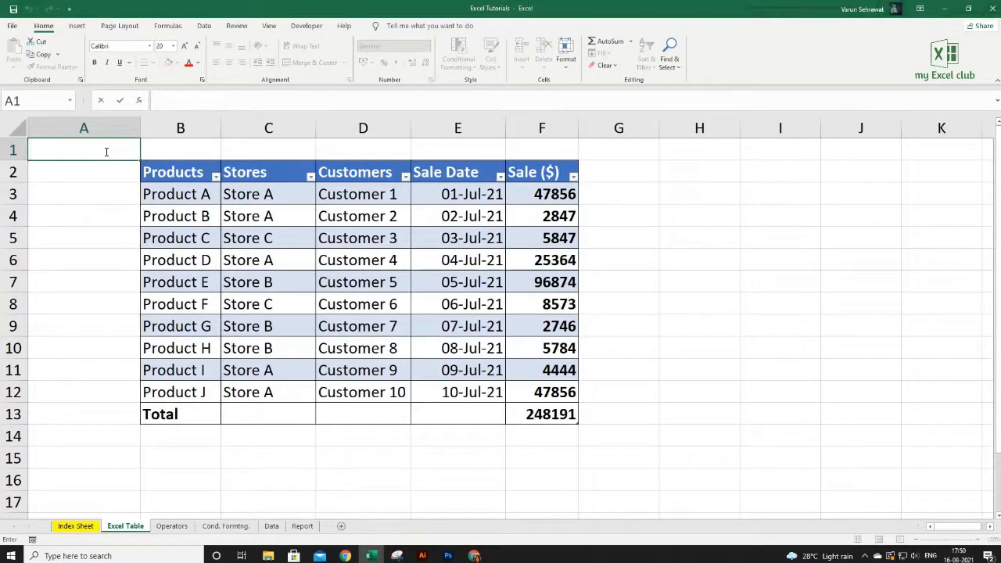
type("Index Sheet")
key("Return")
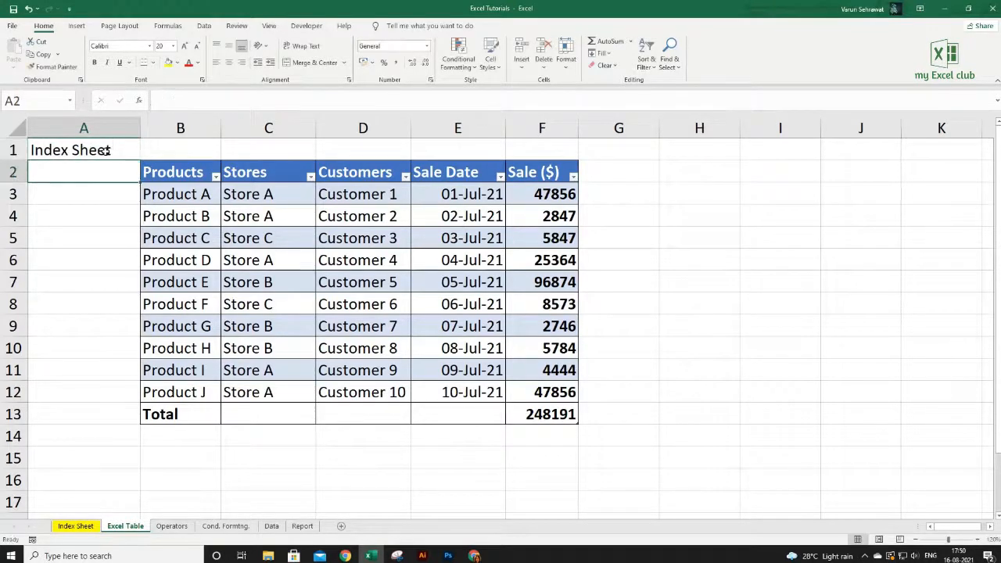
Step: Link cell A1 to the Index Sheet in this workbook, test the link, and return through the index's Excel Table entry
left_click(106, 149)
right_click(105, 150)
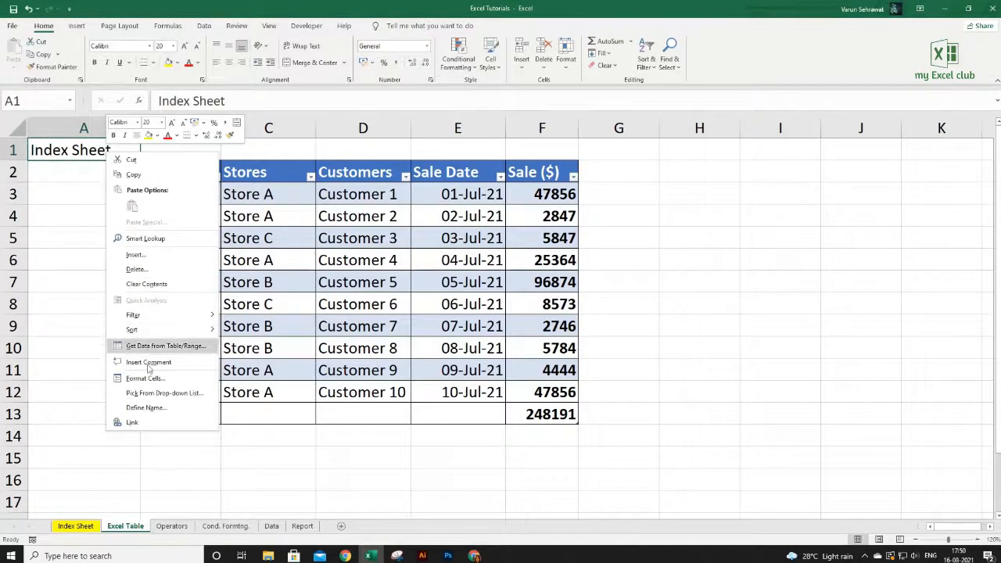
left_click(131, 423)
left_click(93, 407)
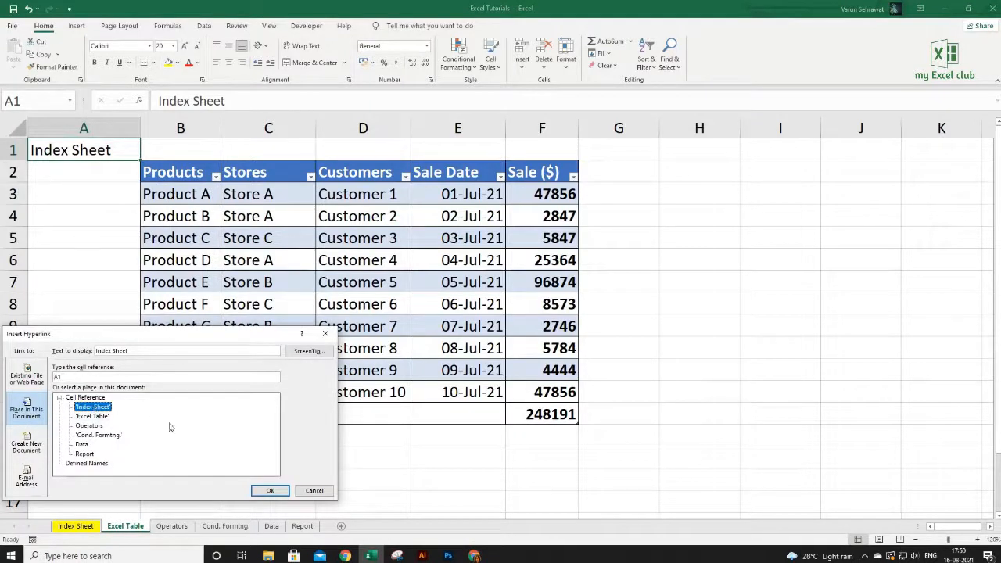
left_click(256, 490)
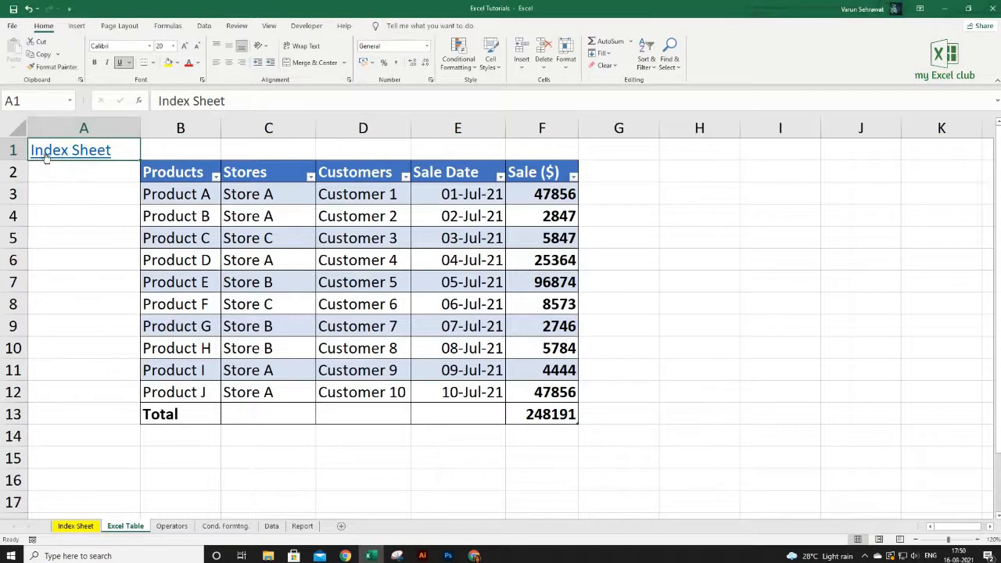
left_click(91, 156)
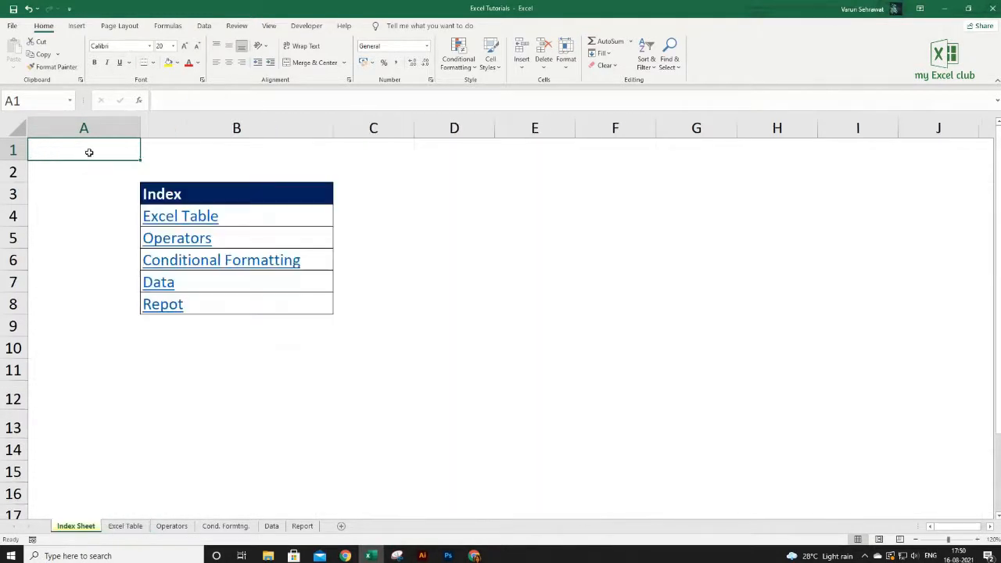
left_click(166, 216)
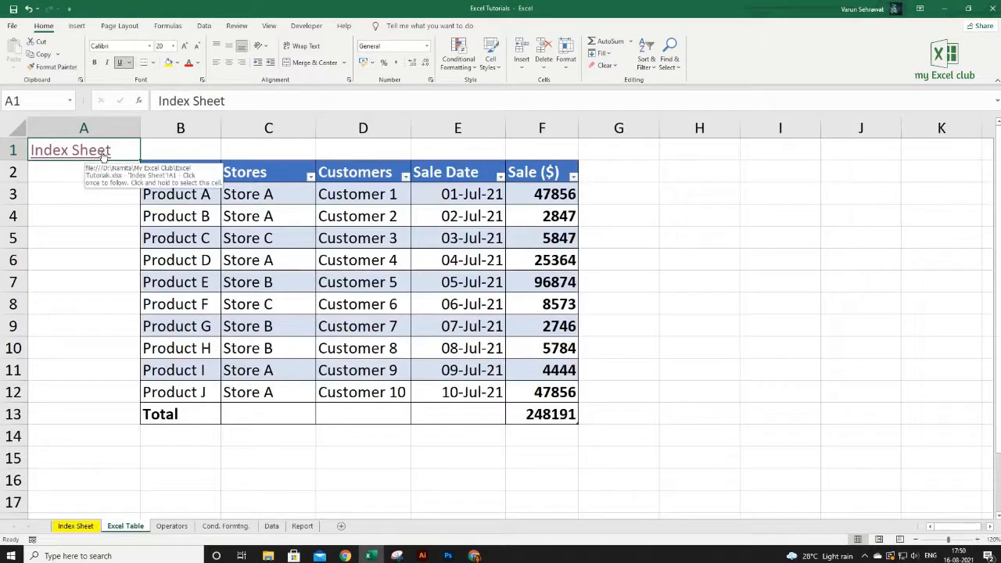
Step: Copy the linked cell A1 into cell A1 of the grouped Operators, Cond. Formtng., Data and Report sheets
key("ctrl+c")
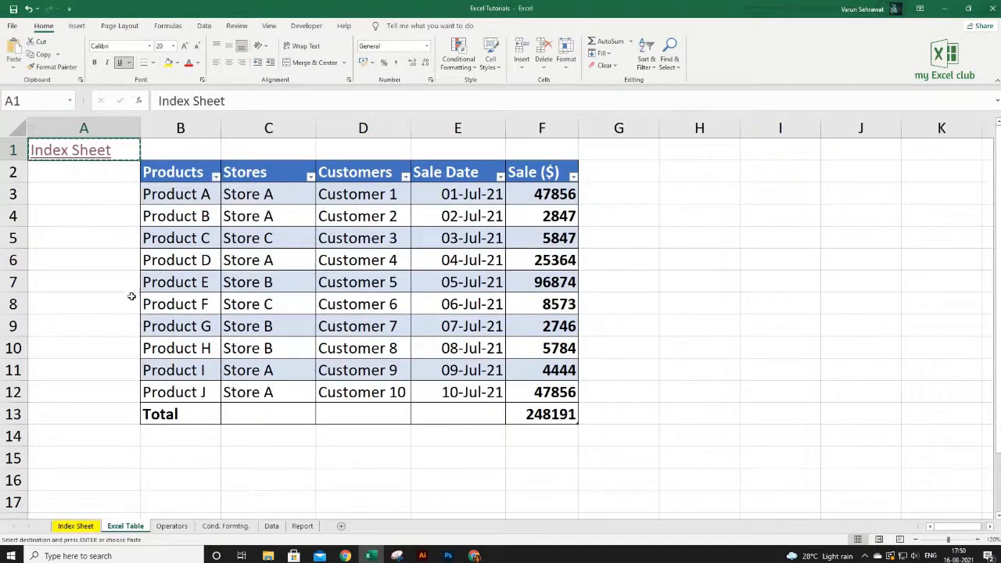
left_click(171, 526)
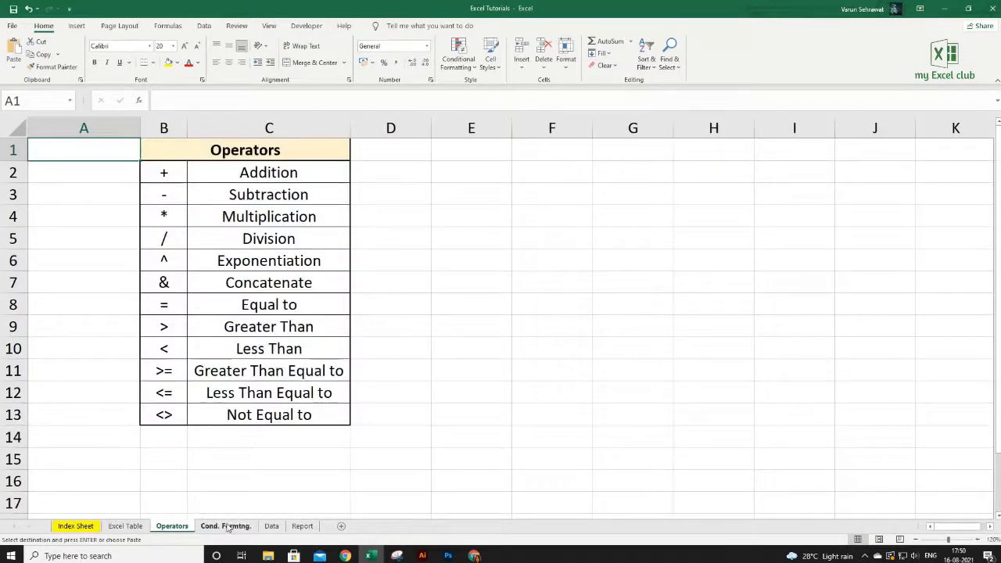
left_click(228, 526, "ctrl")
left_click(271, 526, "ctrl")
left_click(302, 526, "ctrl")
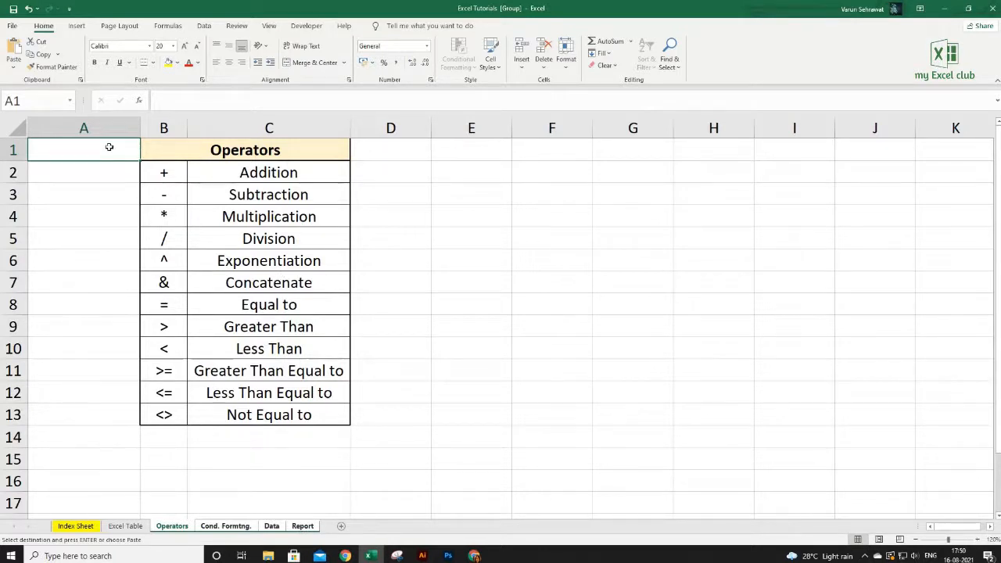
key("ctrl+v")
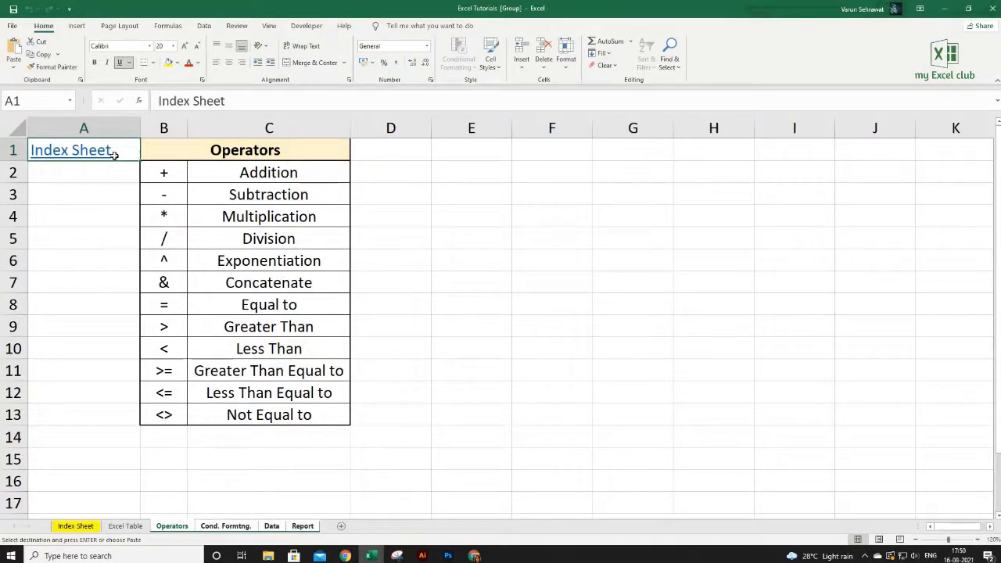
Step: Check cell A1 for the Index Sheet link on each sheet from Excel Table to Report
left_click(125, 526)
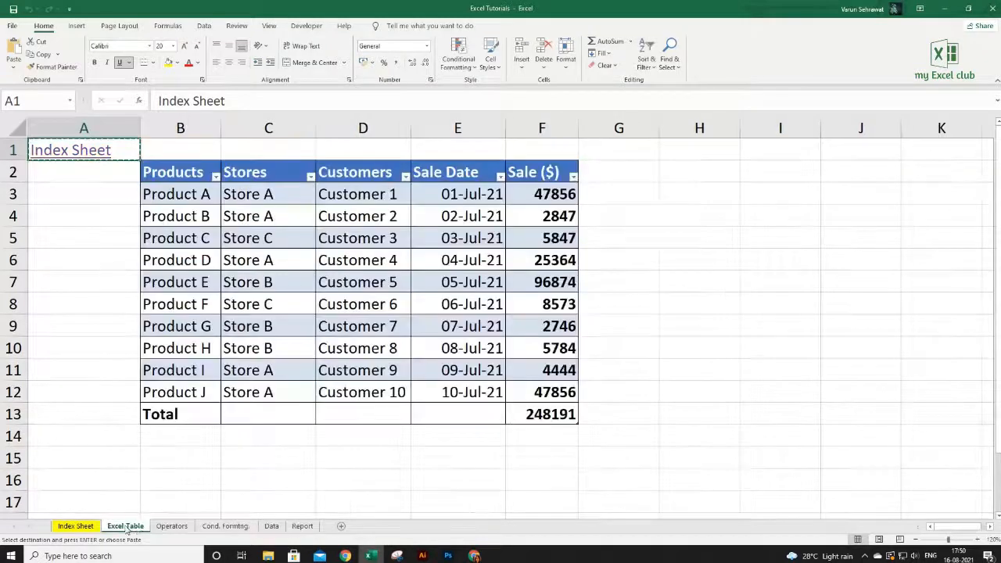
left_click(171, 526)
left_click(223, 526)
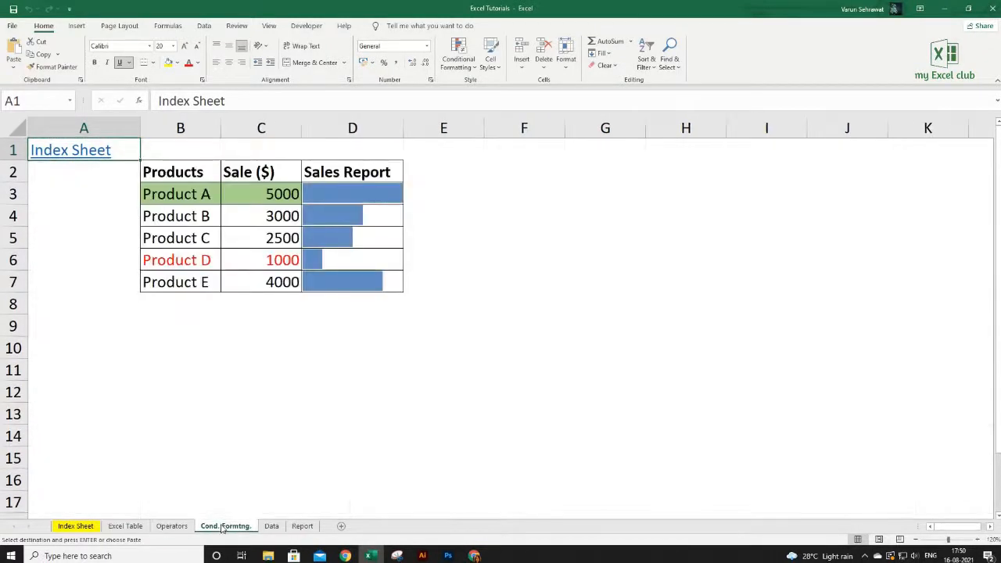
left_click(271, 526)
left_click(300, 526)
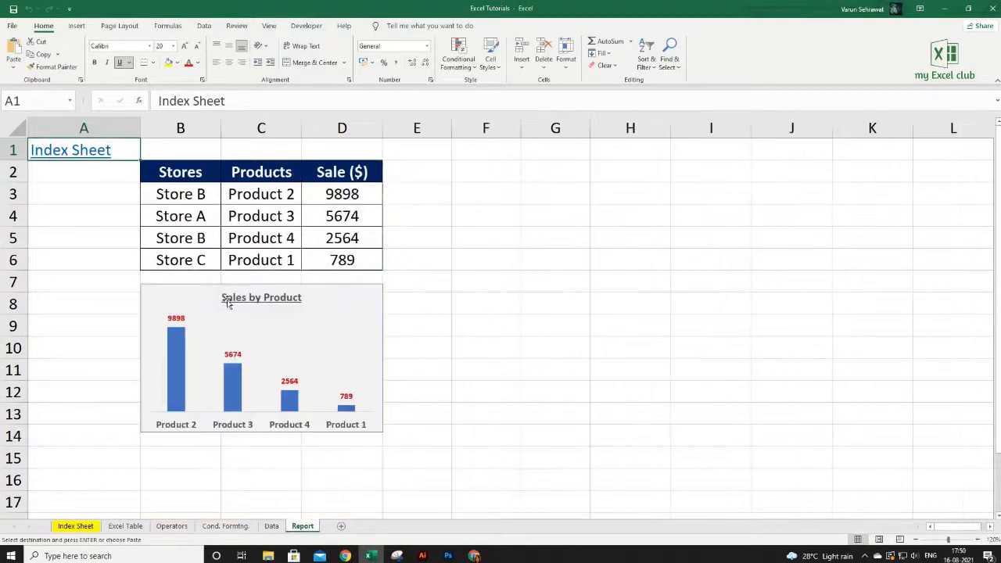
Step: Test the links back and forth between the Index Sheet and the Report, Excel Table and Data sheets
left_click(88, 147)
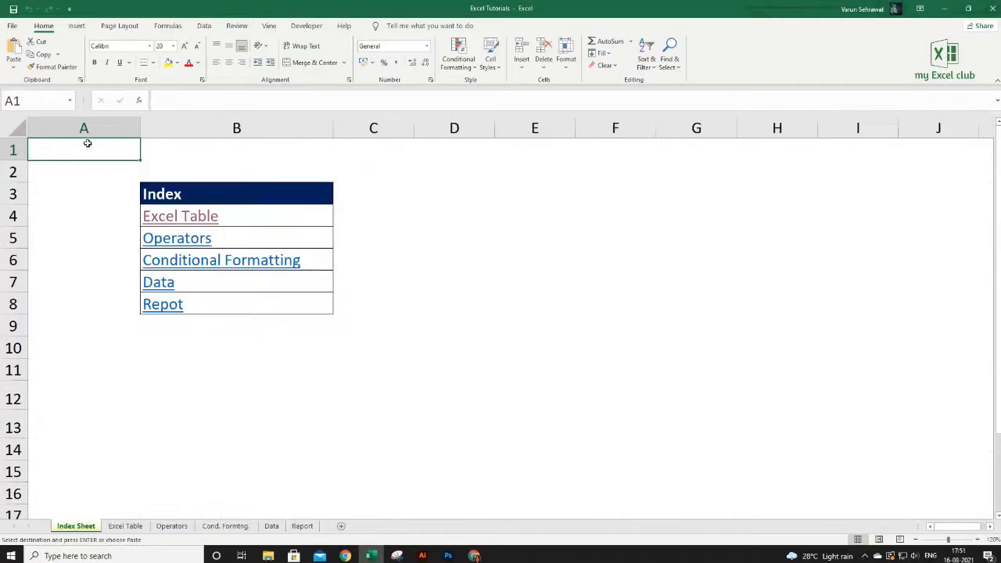
left_click(162, 218)
left_click(106, 151)
left_click(173, 309)
left_click(107, 157)
left_click(161, 282)
left_click(100, 156)
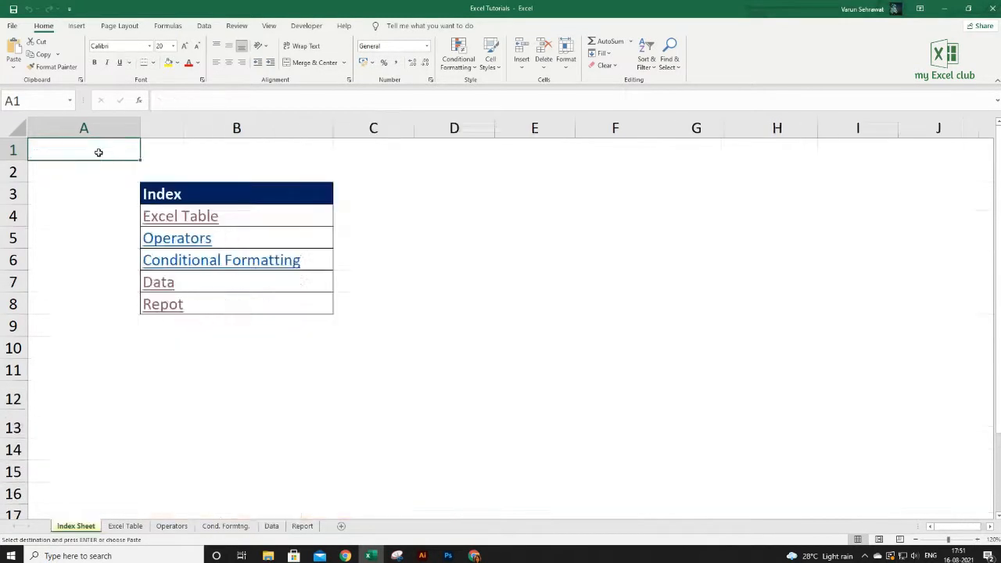
Step: Modify the Followed Hyperlink cell style to use the green font colour Accent 6, Darker 25%
left_click(172, 195)
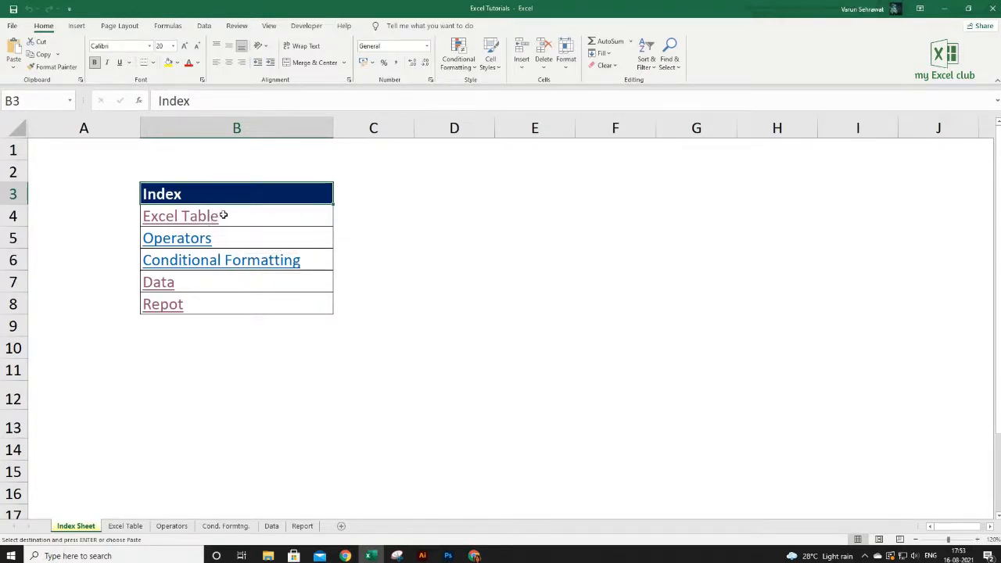
left_click(284, 214)
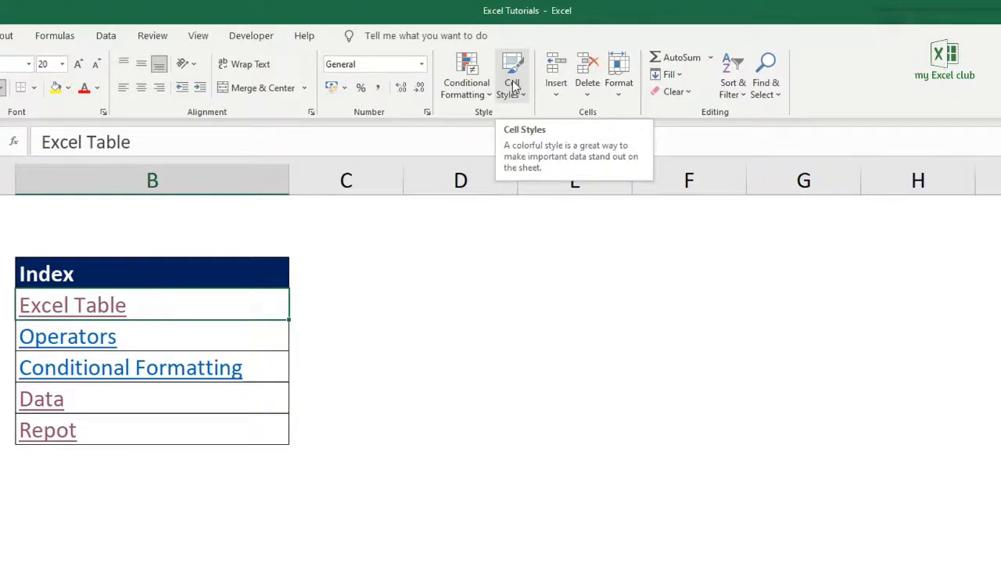
left_click(513, 86)
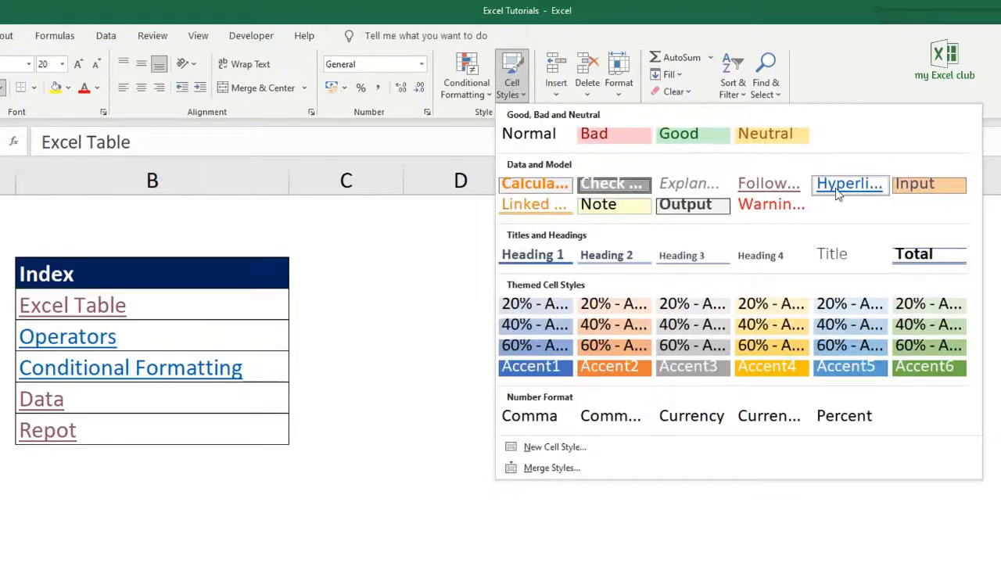
right_click(764, 188)
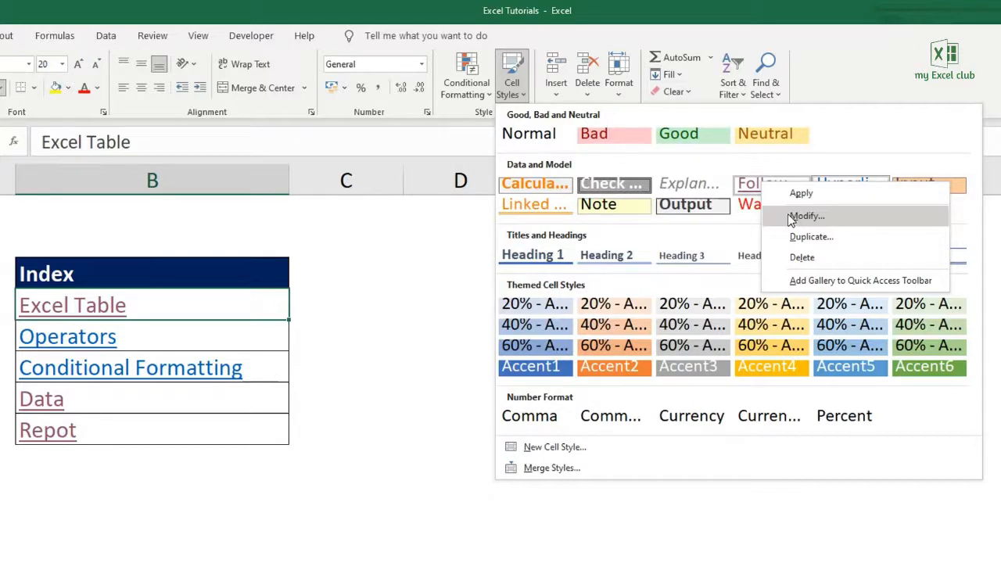
left_click(805, 216)
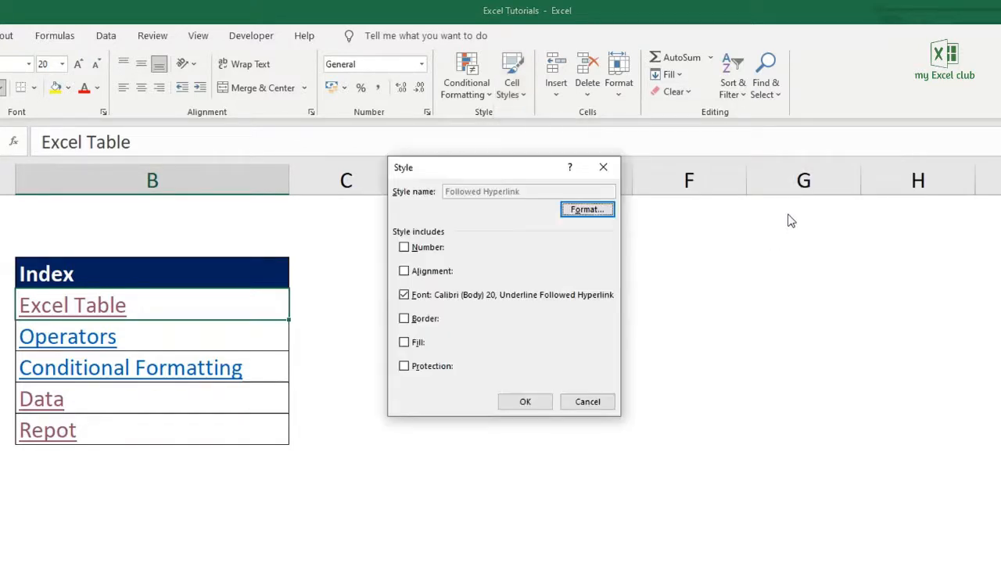
left_click(580, 211)
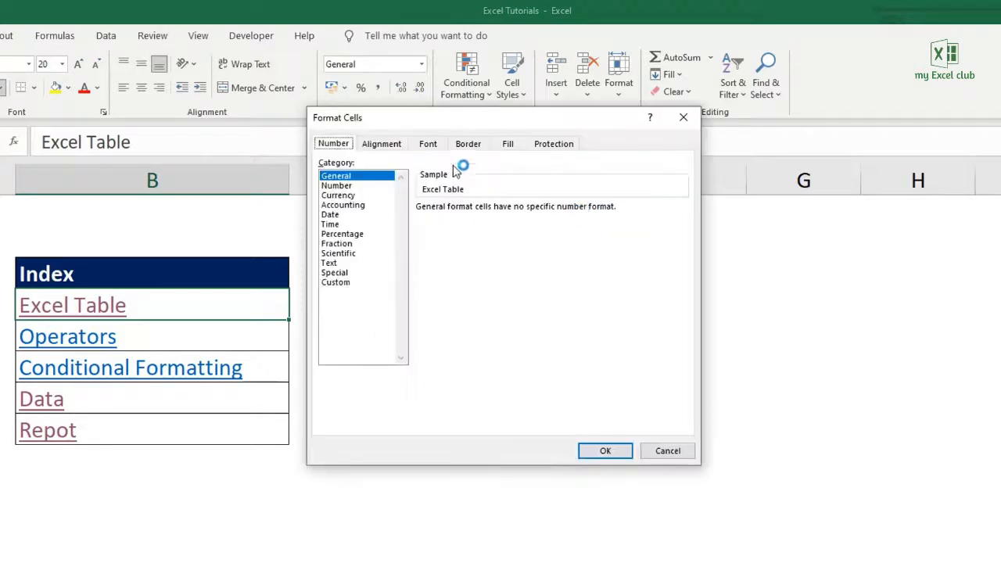
left_click(429, 144)
left_click(605, 267)
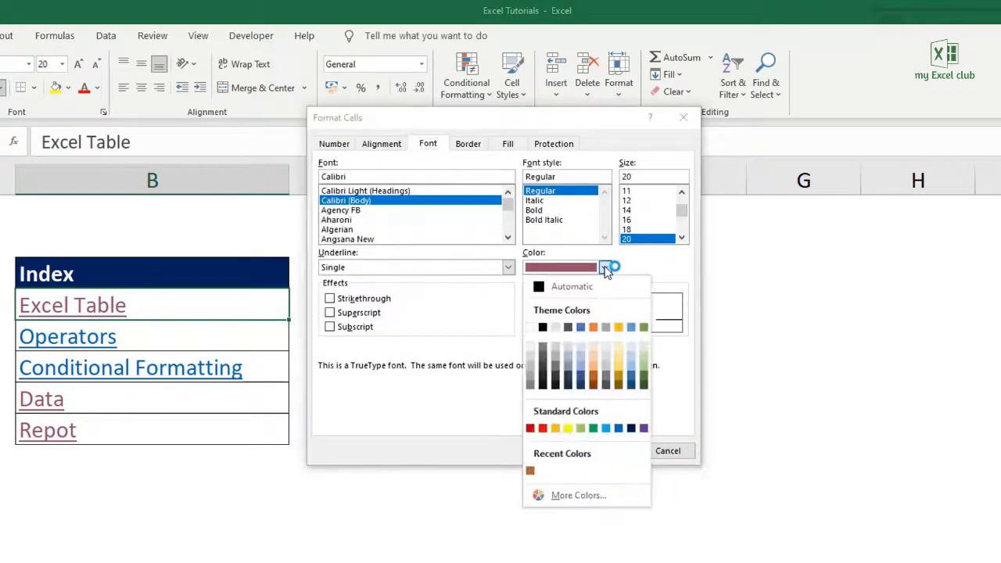
left_click(646, 375)
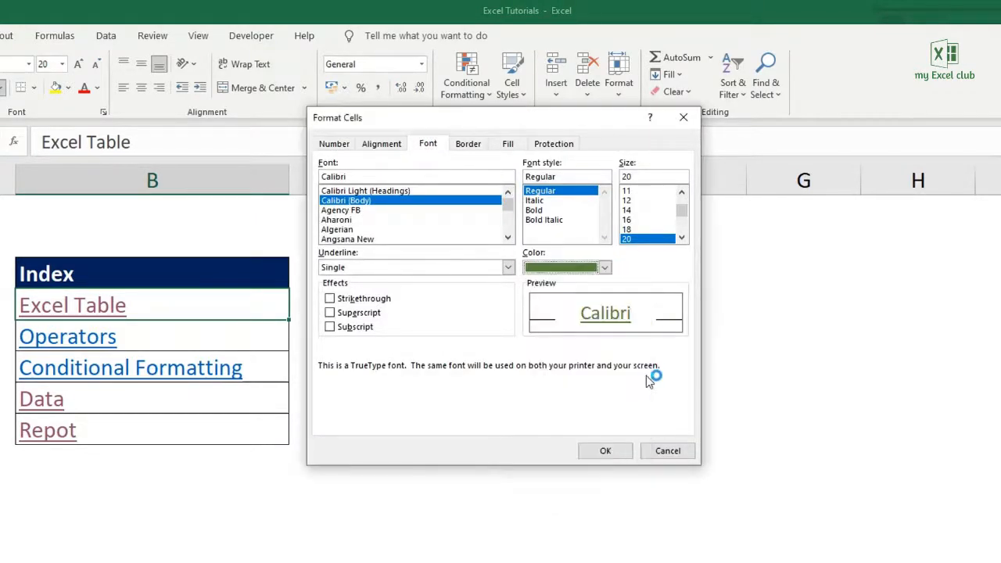
left_click(610, 451)
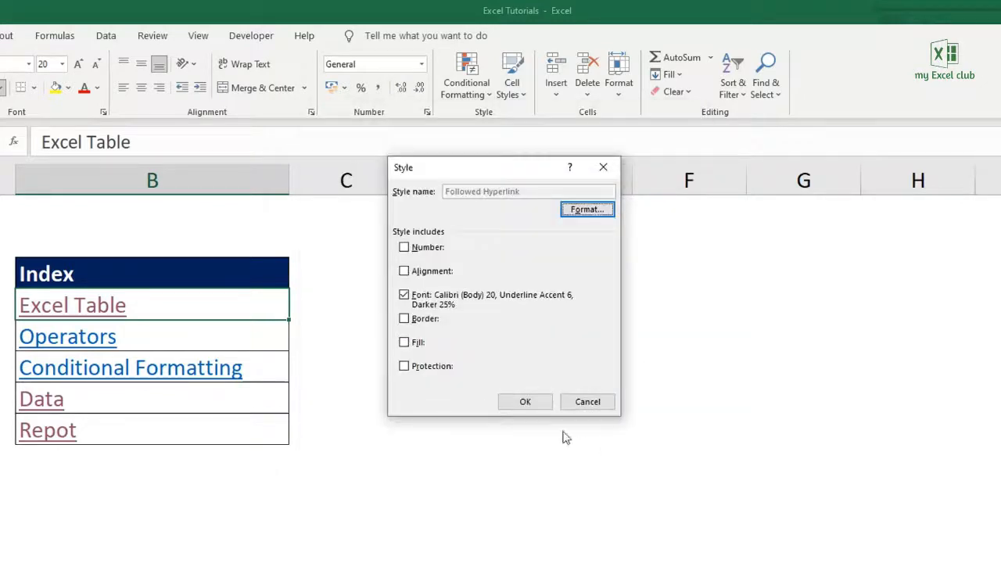
left_click(535, 401)
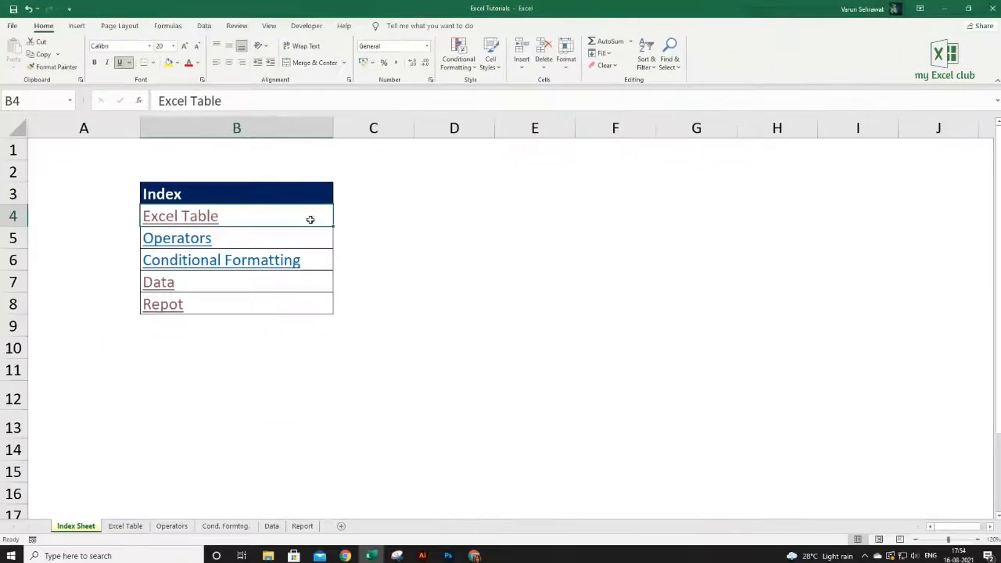
Step: Follow the index's Excel Table link and return to the Index Sheet to check the followed-link colour
left_click(196, 218)
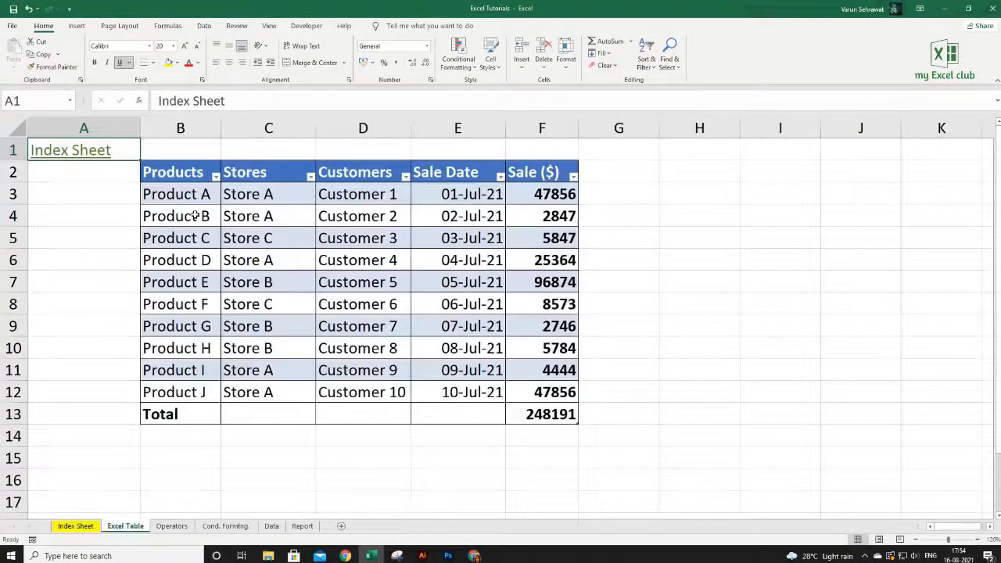
left_click(88, 156)
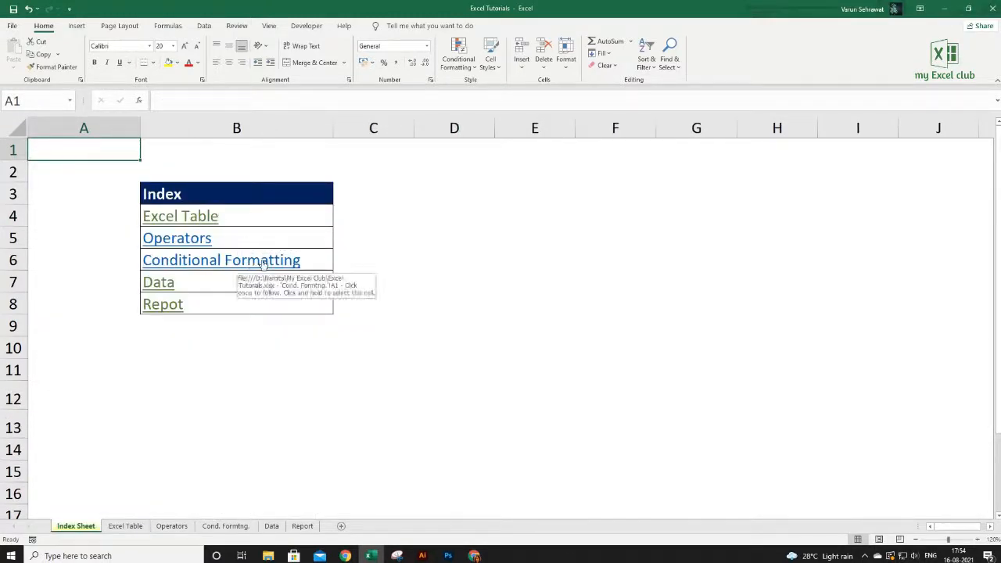
left_click(311, 258)
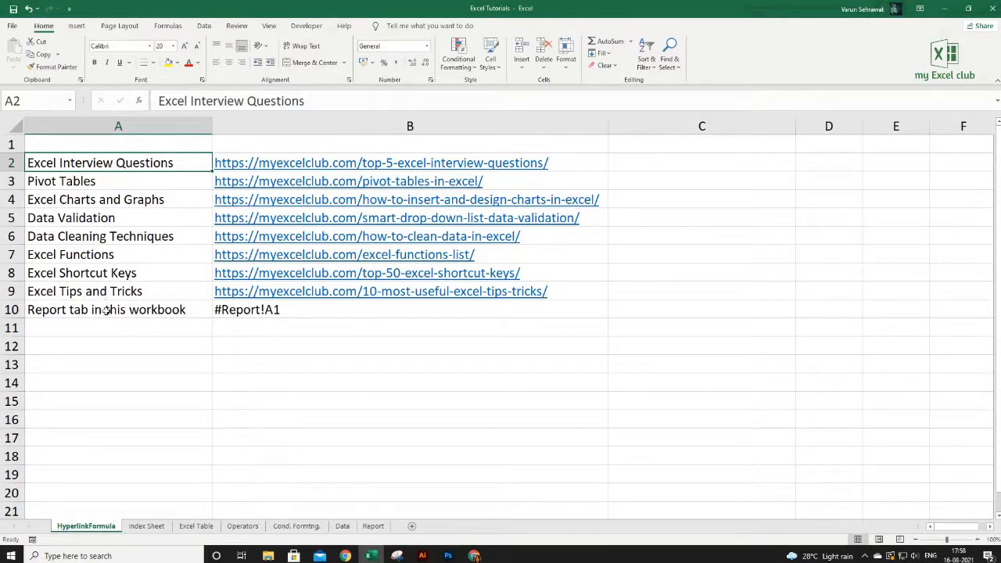
Step: Examine the display text and address of the hyperlink in cell B2 of the HyperlinkFormula sheet, leaving them as they are
right_click(364, 162)
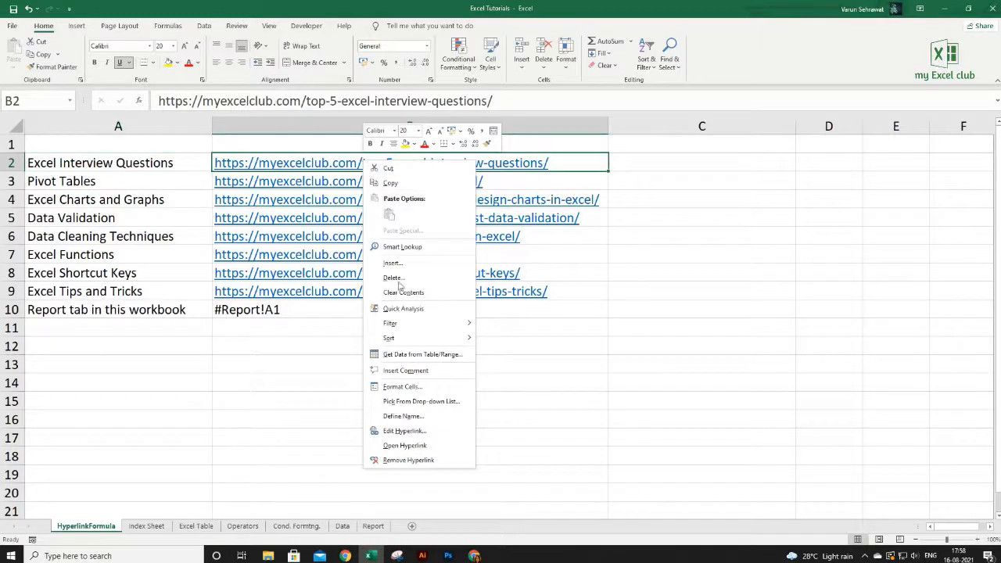
left_click(403, 431)
triple_click(356, 362)
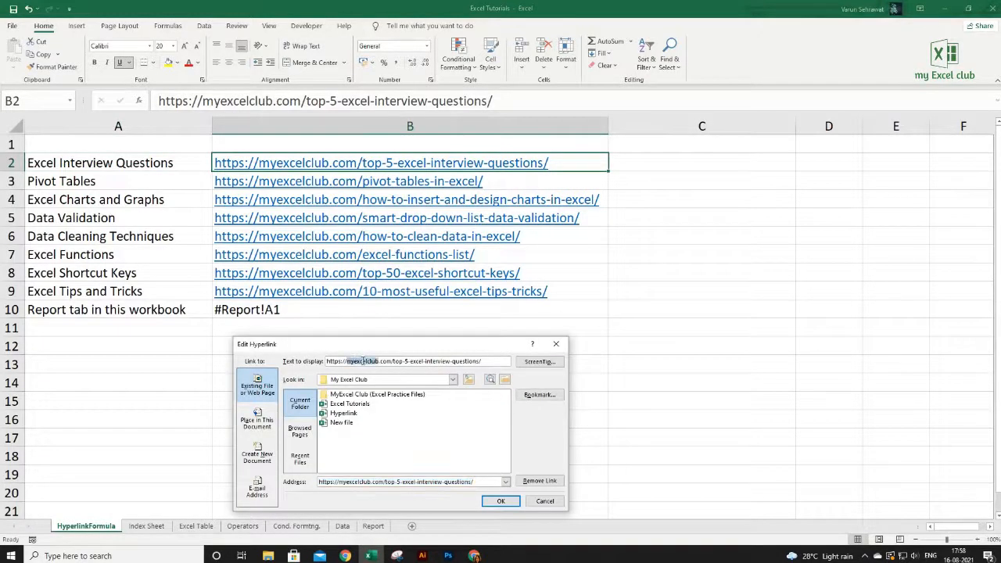
left_click(557, 345)
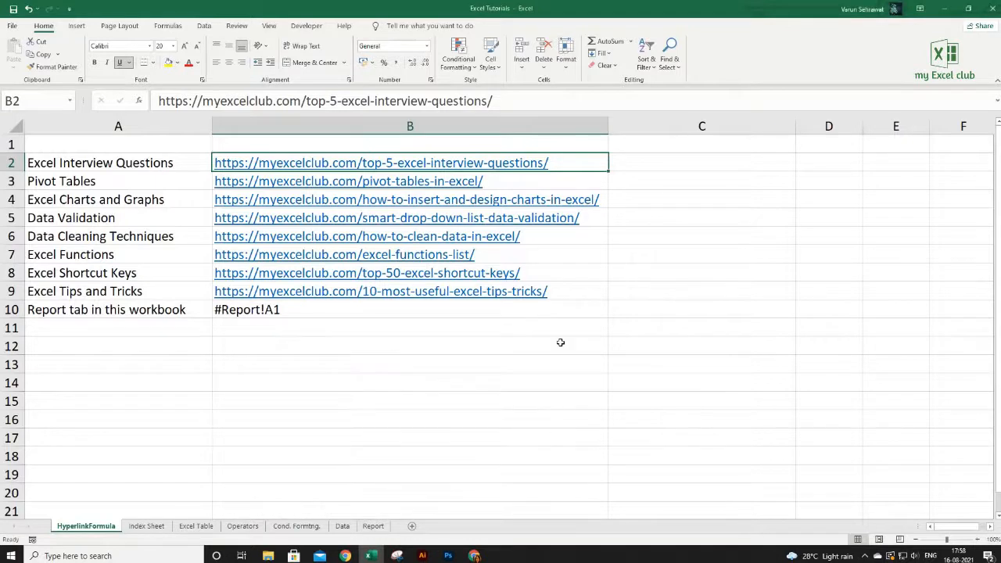
Step: Enter =HYPERLINK(B2,A2) in cell C2 and fill the formula down to C10
left_click(681, 164)
type("=h")
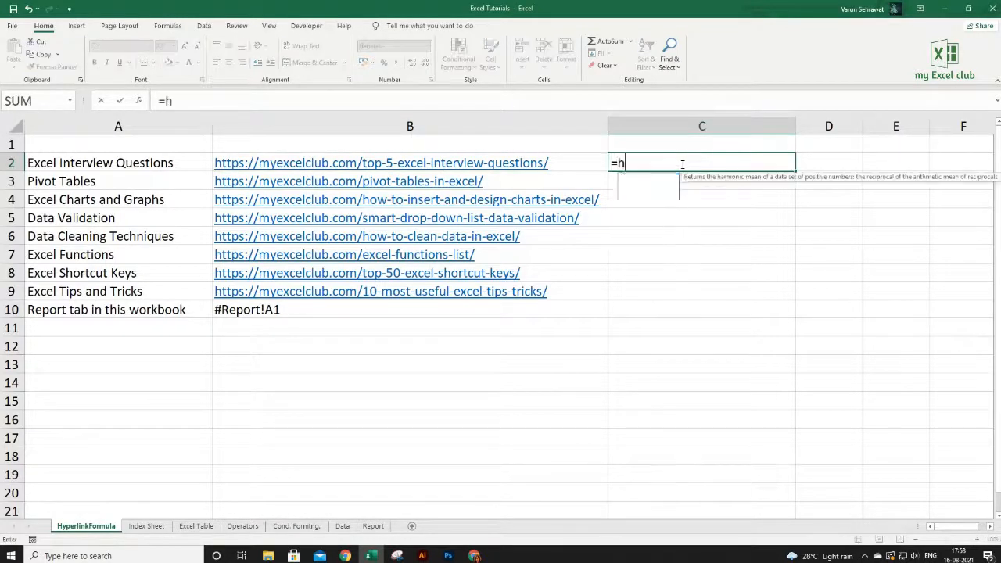
type("yperlink(")
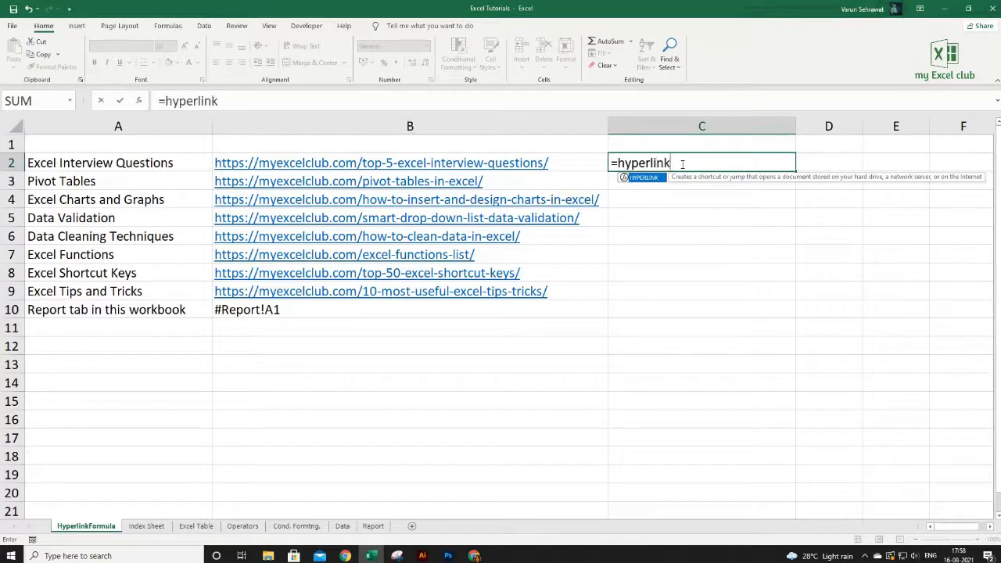
left_click(572, 161)
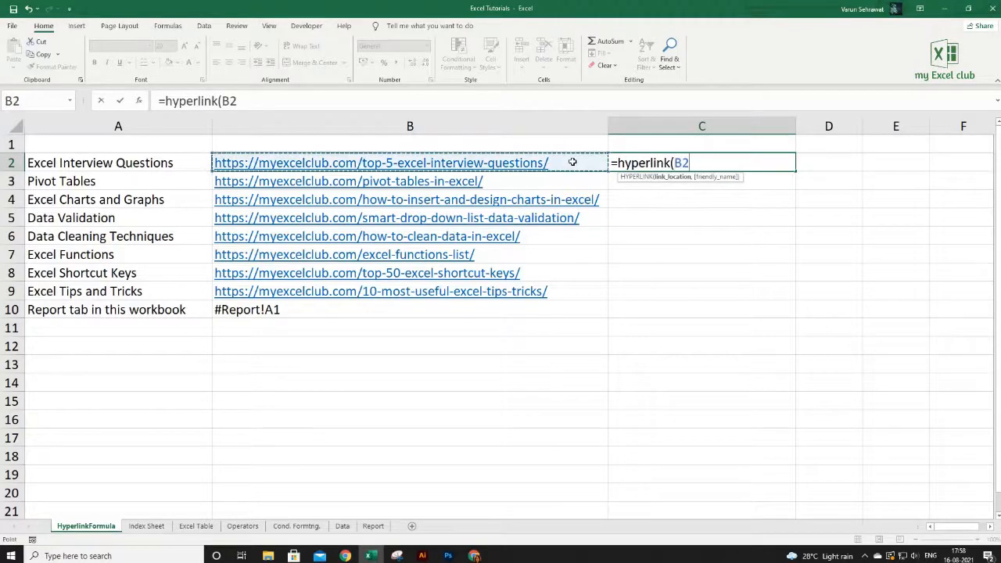
type(",")
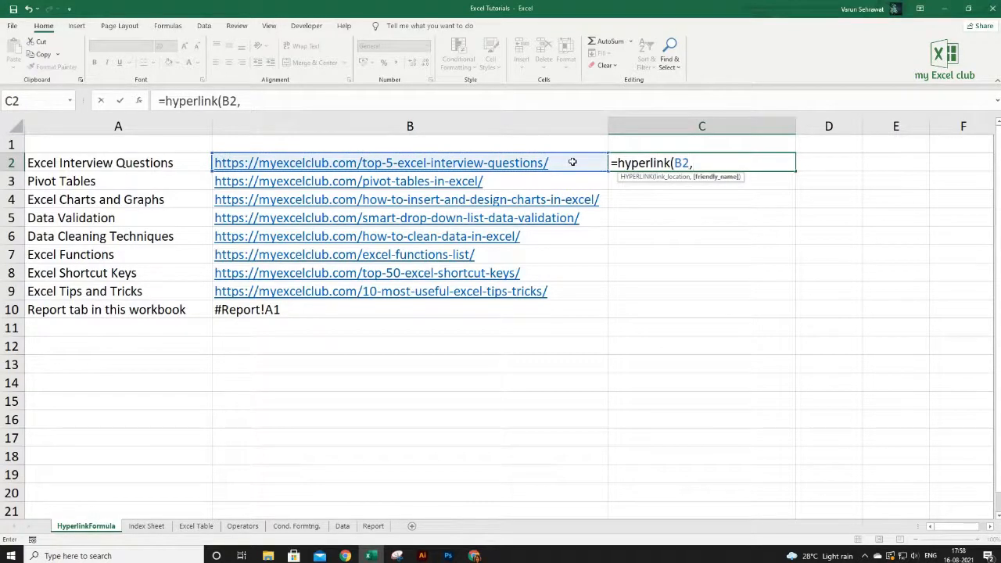
left_click(167, 162)
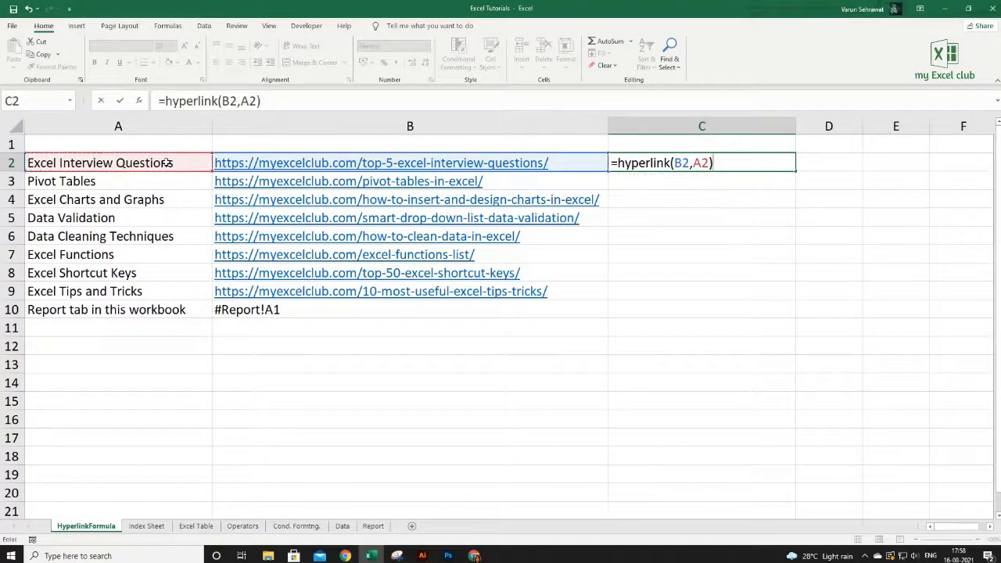
key("Return")
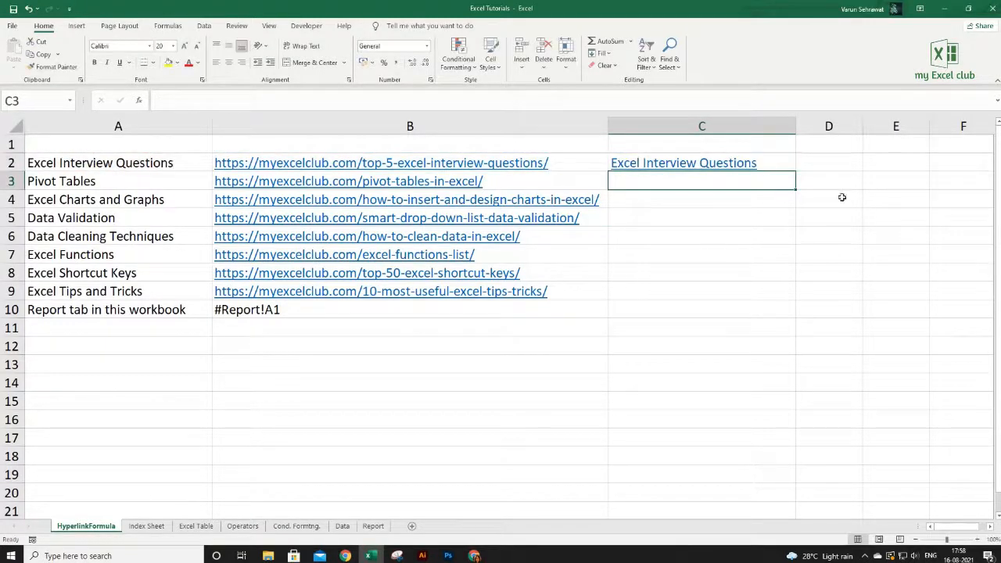
left_click(791, 165)
left_click_drag(795, 171, 793, 315)
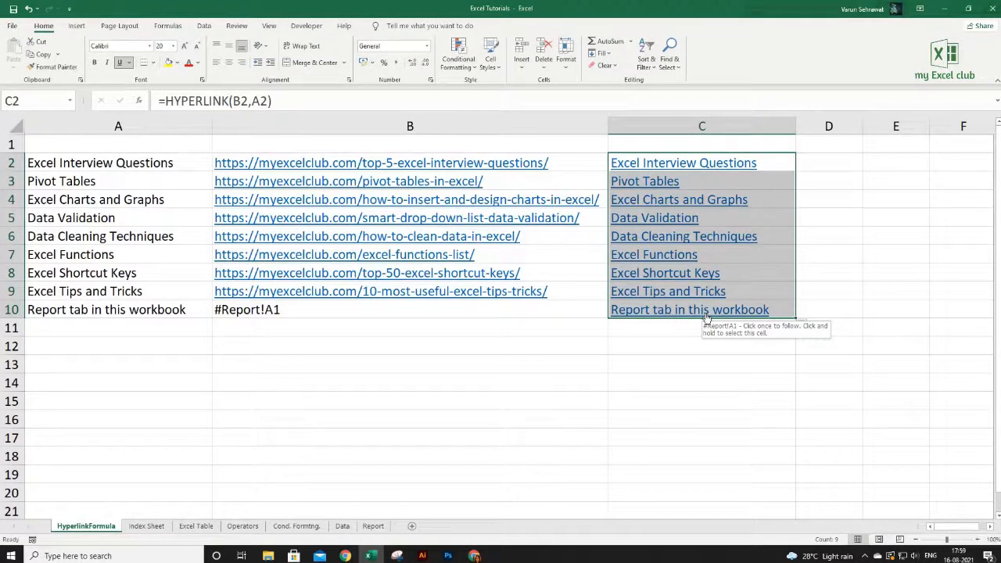
Step: Check the #Report!A1 address in B10, test the Report link in C10, and return to the HyperlinkFormula sheet
left_click(484, 312)
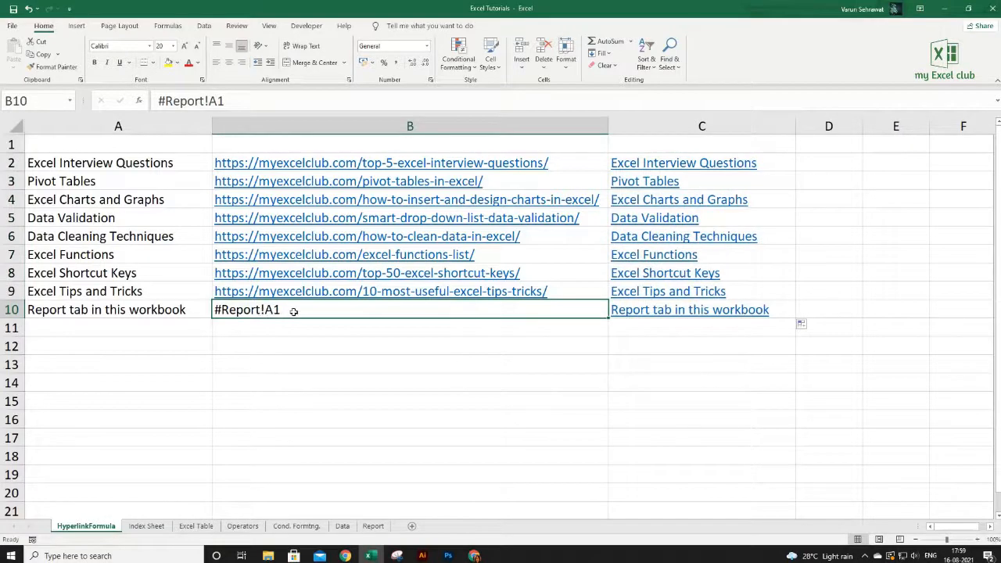
left_click(648, 311)
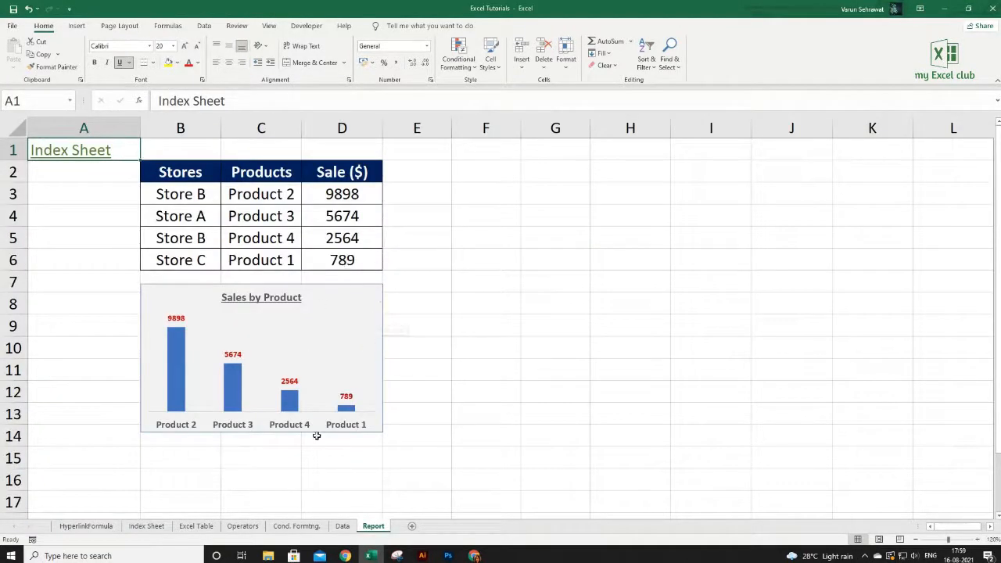
left_click(86, 526)
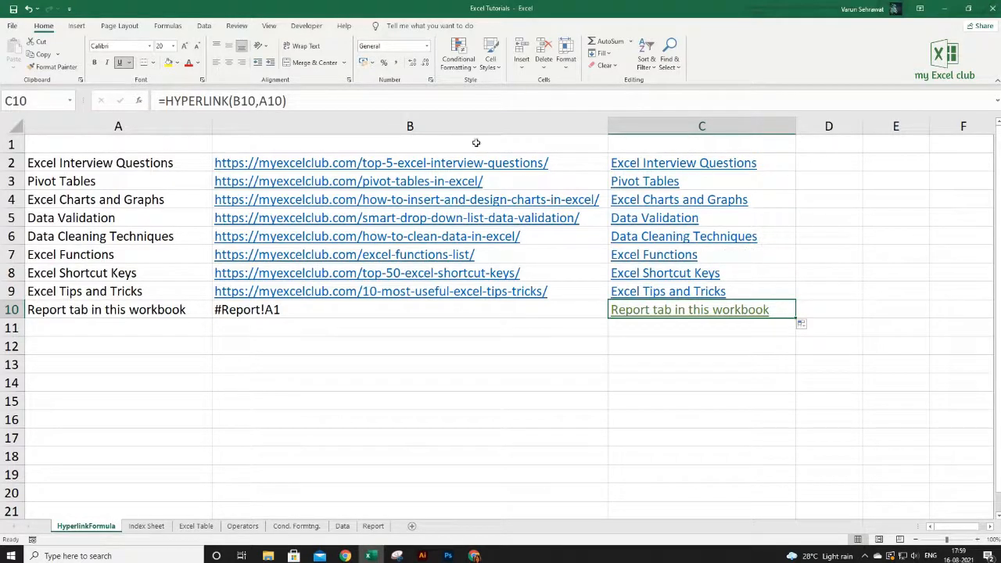
Step: Hide columns A and B of the HyperlinkFormula sheet
left_click_drag(404, 123, 192, 121)
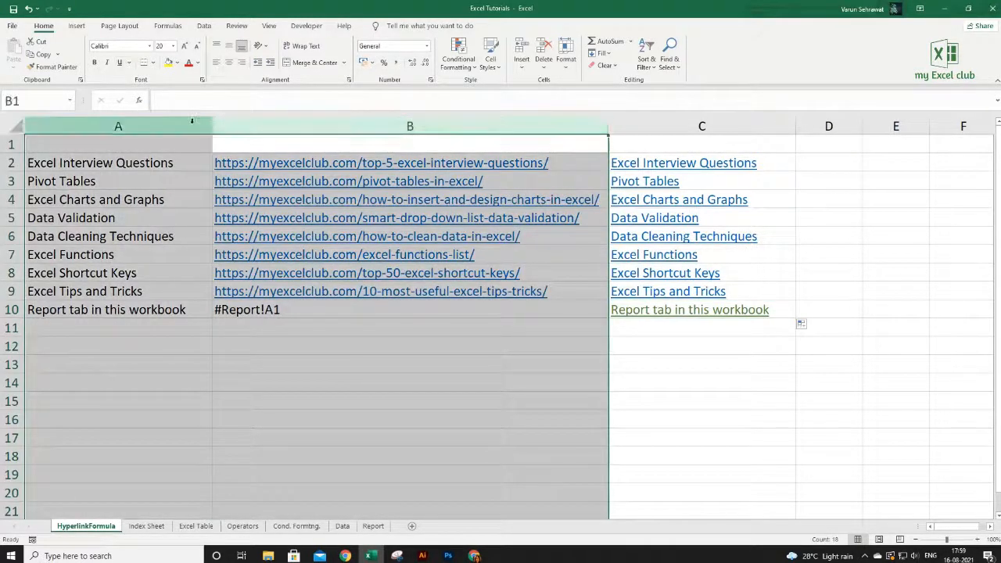
right_click(191, 121)
left_click(221, 281)
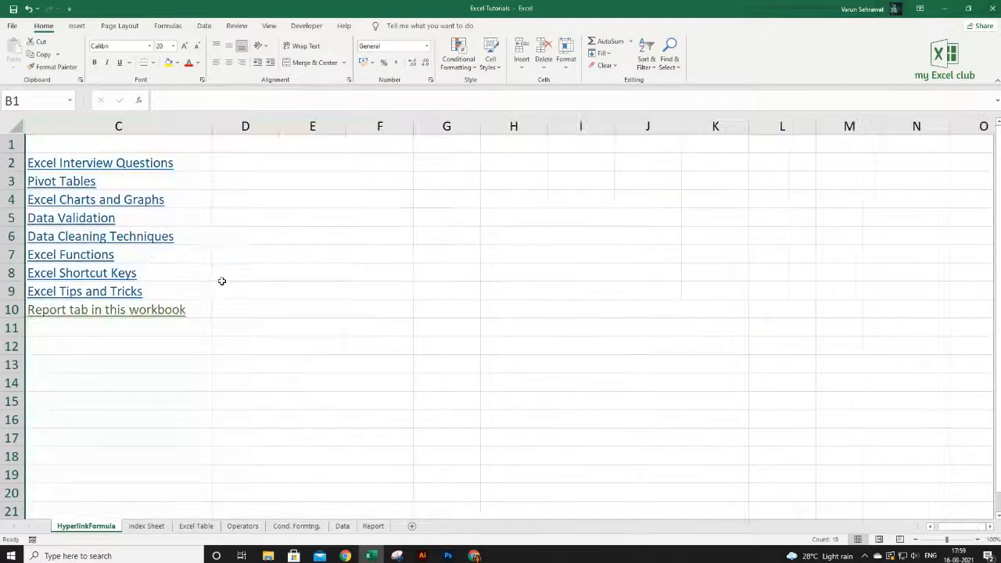